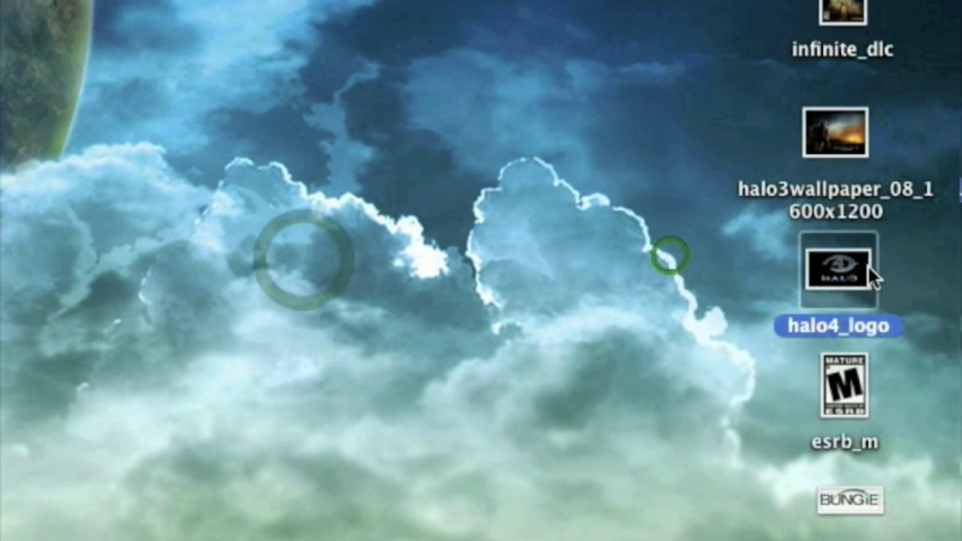
# Preview the source images on the desktop, including halo4_logo, esrb_m, the Bungie and Microsoft logos and halog00d.
pyautogui.doubleClick(869, 266)
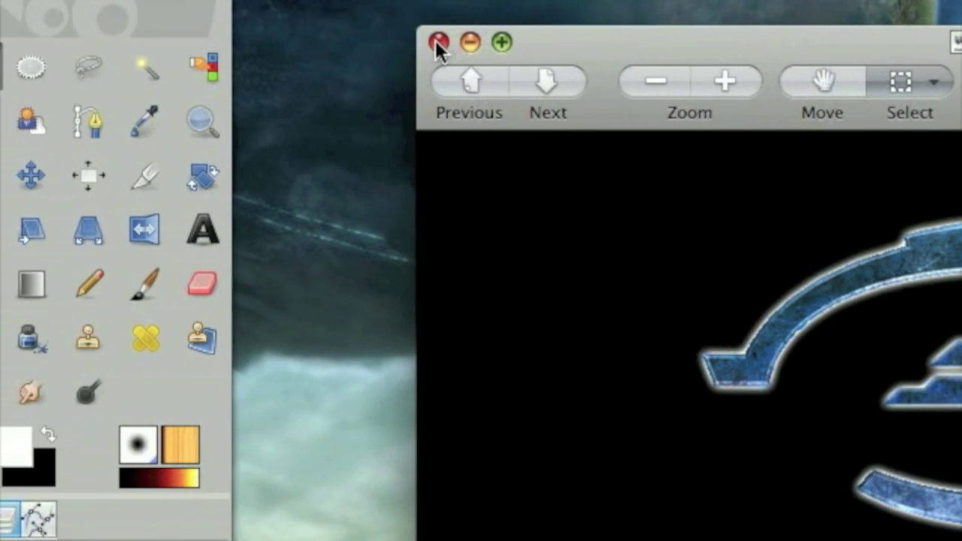
pyautogui.click(363, 42)
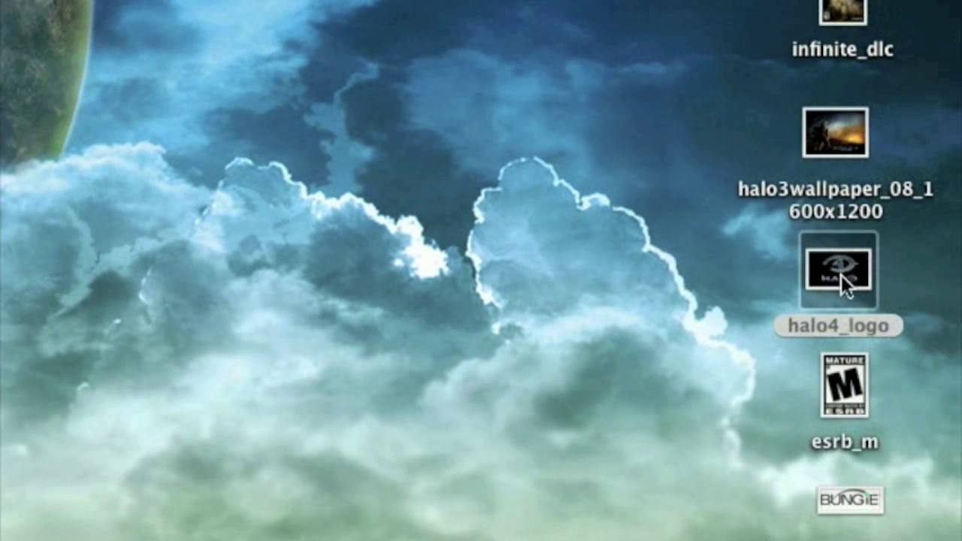
pyautogui.click(838, 271)
pyautogui.click(744, 289)
pyautogui.doubleClick(864, 342)
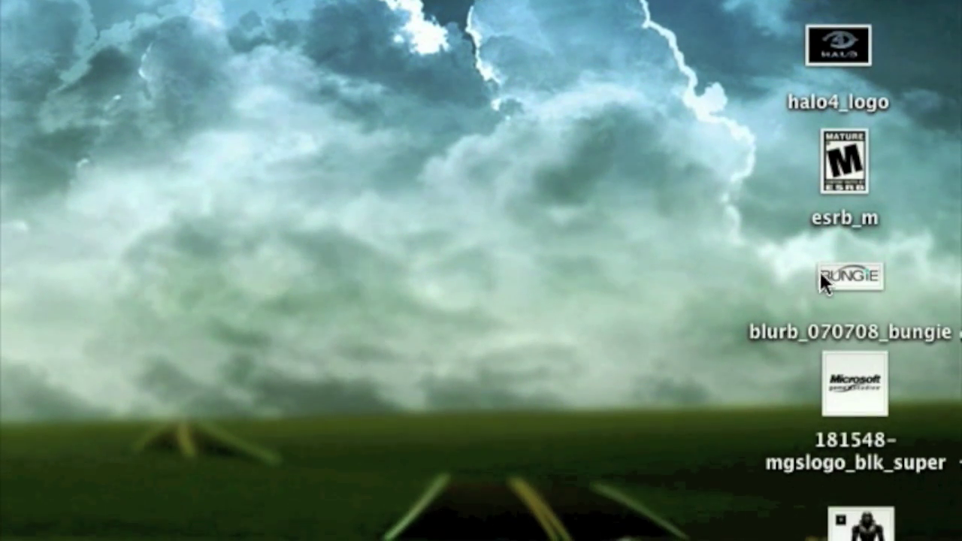
pyautogui.click(823, 279)
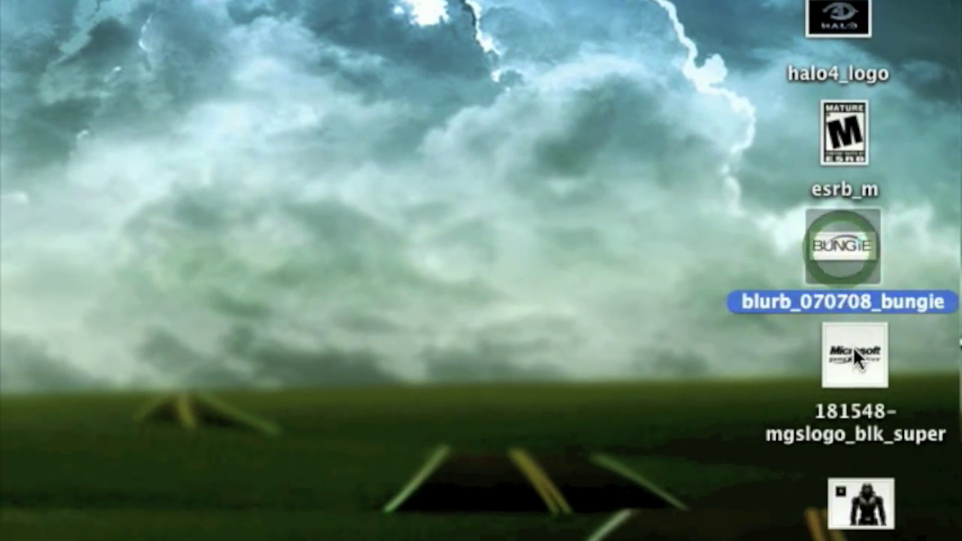
pyautogui.click(846, 380)
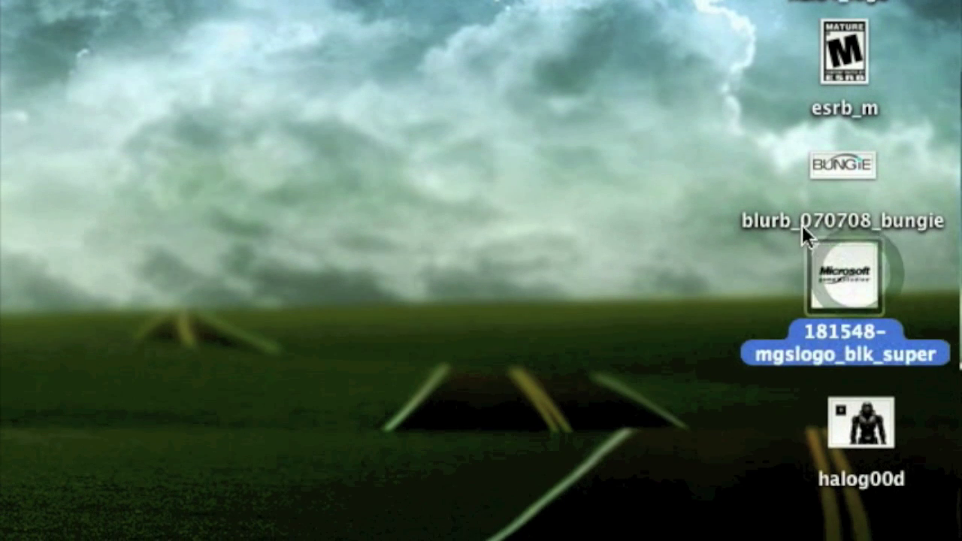
pyautogui.click(715, 163)
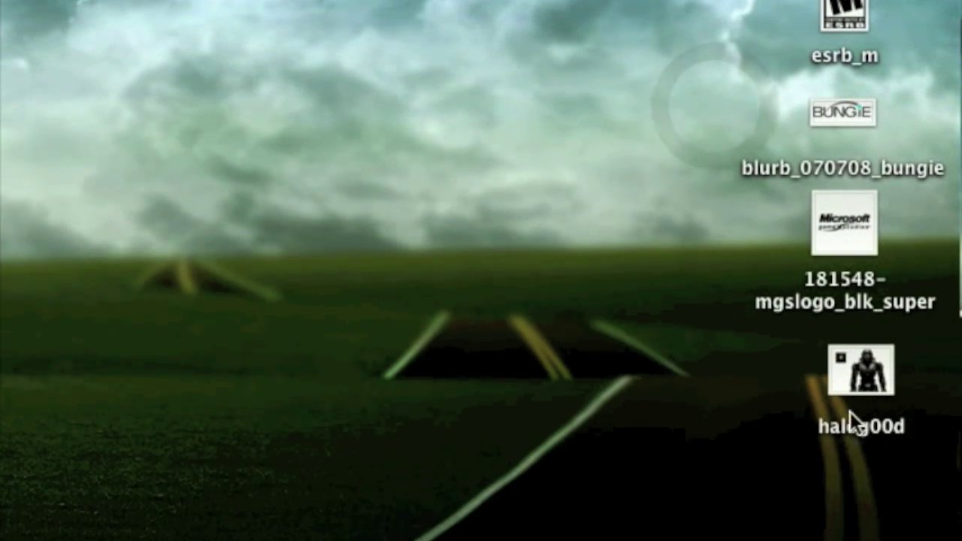
pyautogui.click(850, 412)
pyautogui.click(762, 385)
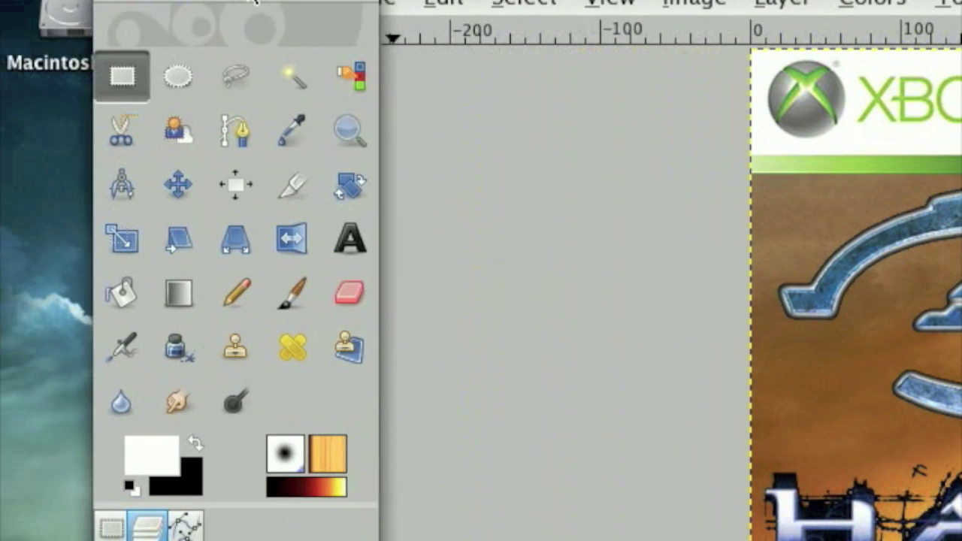
# Create a new 494x697 pixel image with a black background and enlarge its window.
pyautogui.click(385, 3)
pyautogui.click(395, 32)
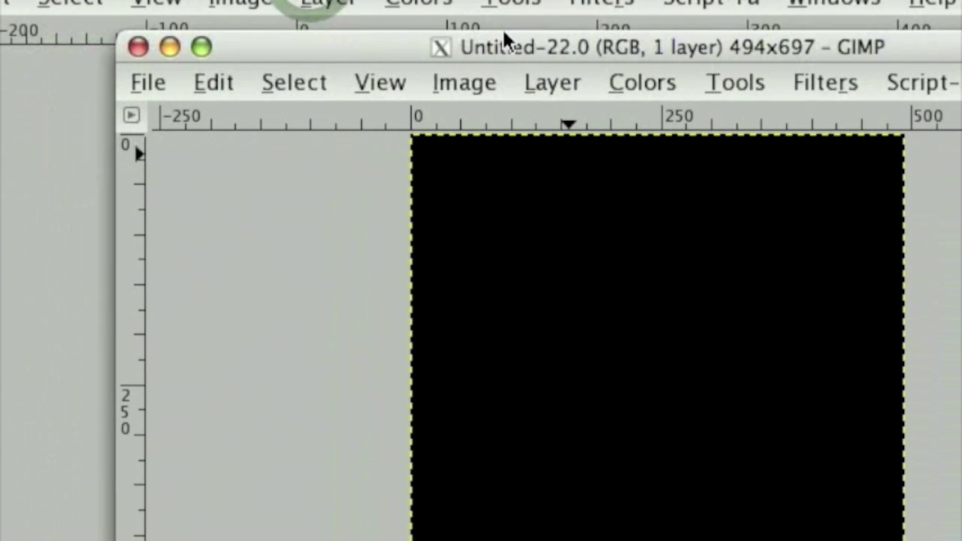
pyautogui.moveTo(503, 32); pyautogui.dragTo(504, 8)
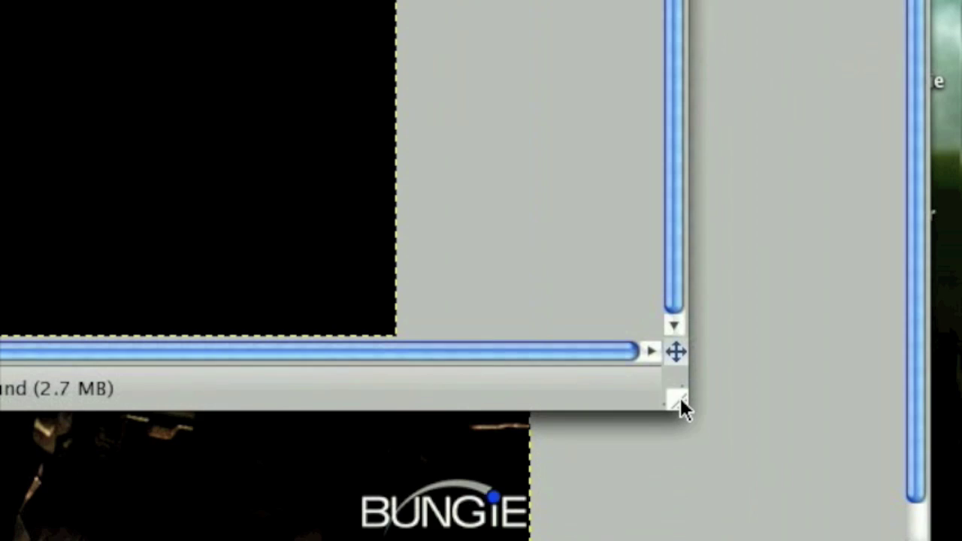
pyautogui.moveTo(680, 398); pyautogui.dragTo(841, 538)
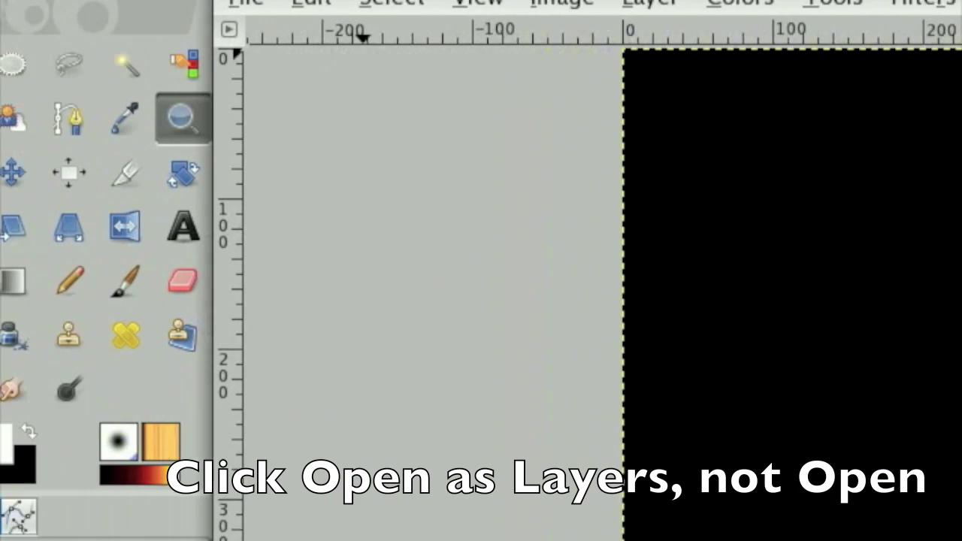
# Open infinite_dlc.jpg from the Desktop as a layer in the new image.
pyautogui.click(249, 3)
pyautogui.click(290, 103)
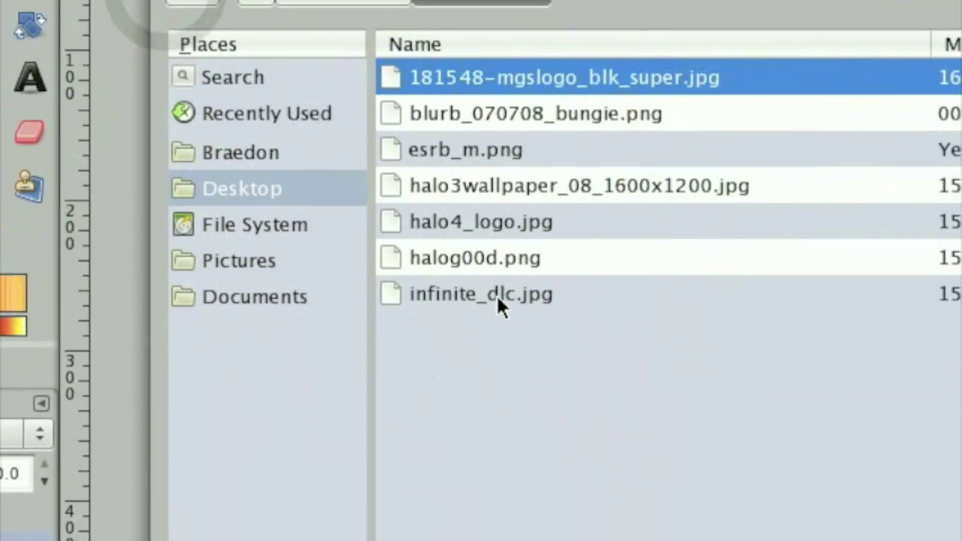
pyautogui.click(759, 443)
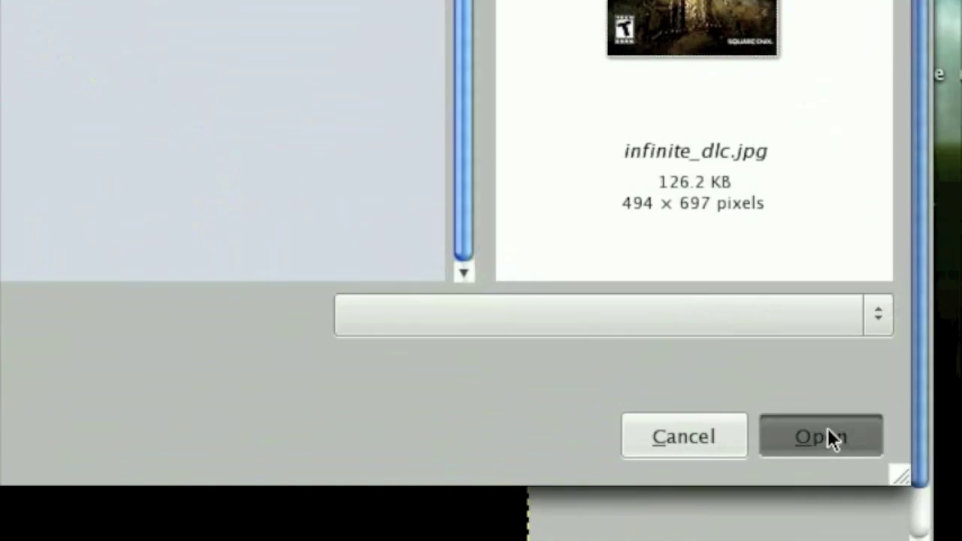
pyautogui.click(826, 432)
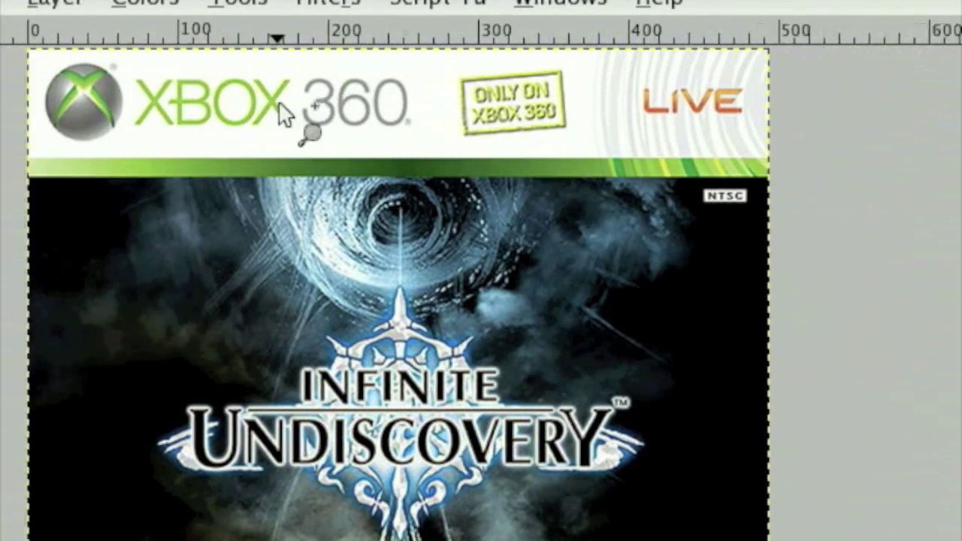
# Make a rectangular selection of the cover artwork from just below the green band down to the bottom edge.
pyautogui.click(64, 66)
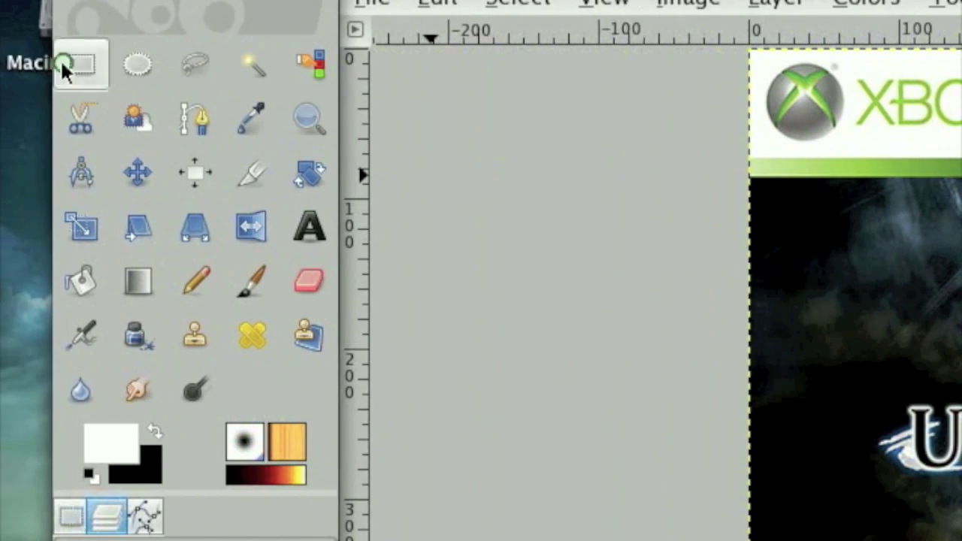
pyautogui.click(715, 161)
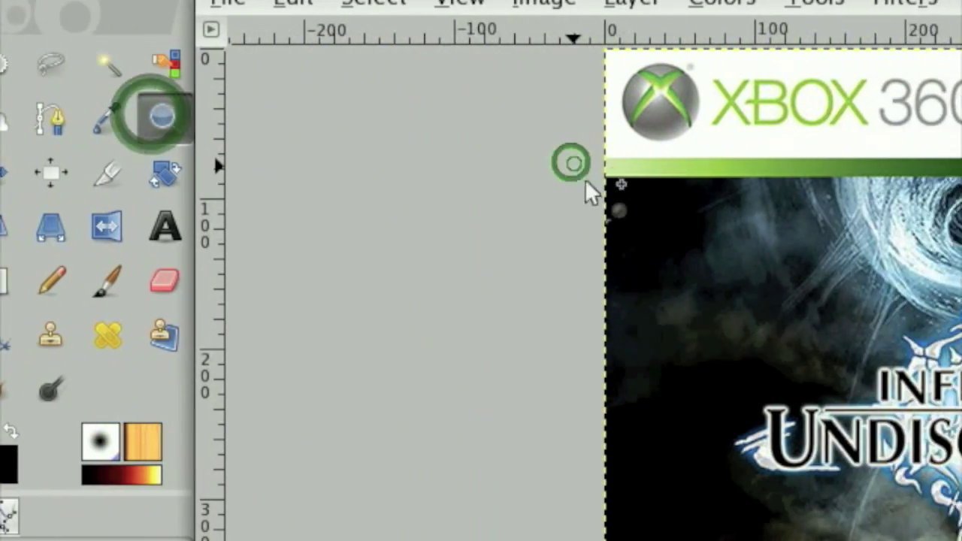
pyautogui.click(728, 179)
pyautogui.click(573, 231)
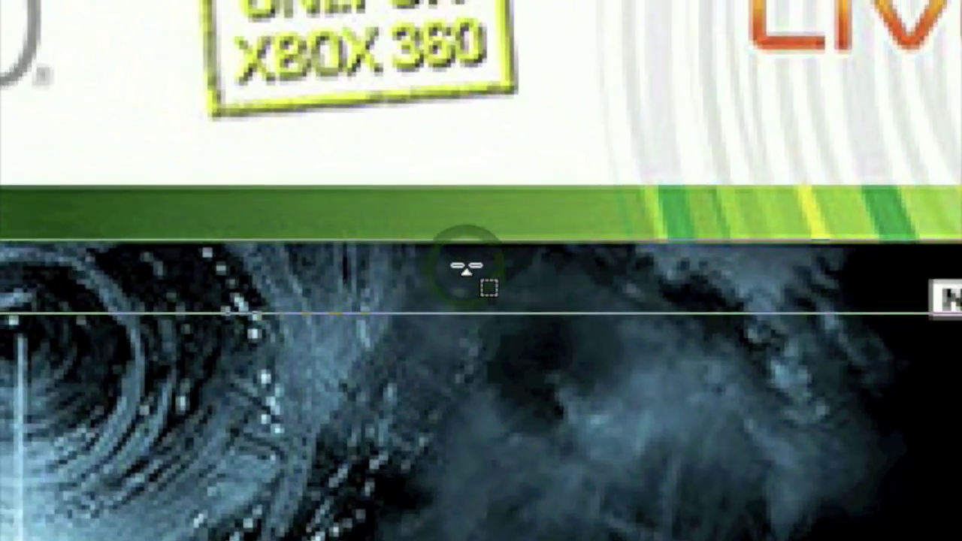
pyautogui.scroll(-10, 481, 300)
pyautogui.click(230, 4)
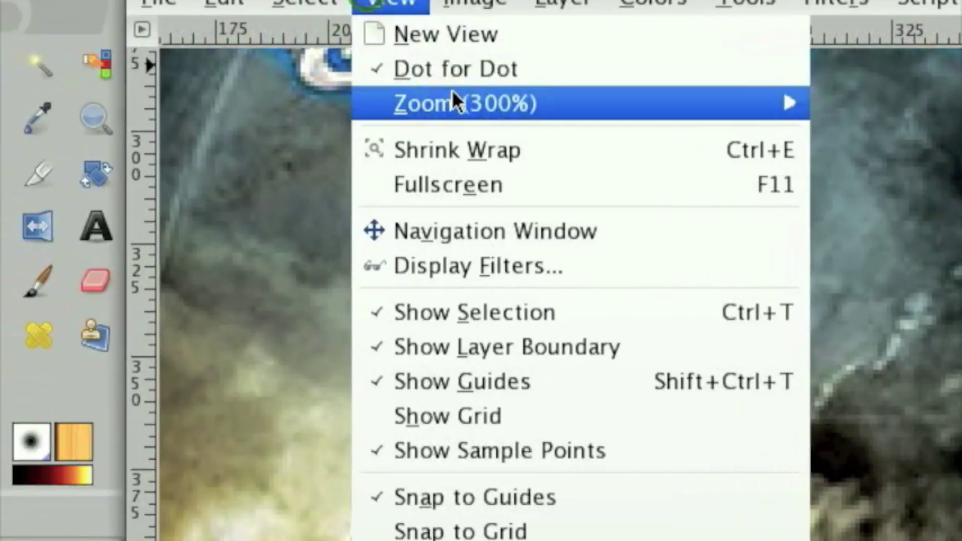
pyautogui.moveTo(453, 103)
pyautogui.click(625, 367)
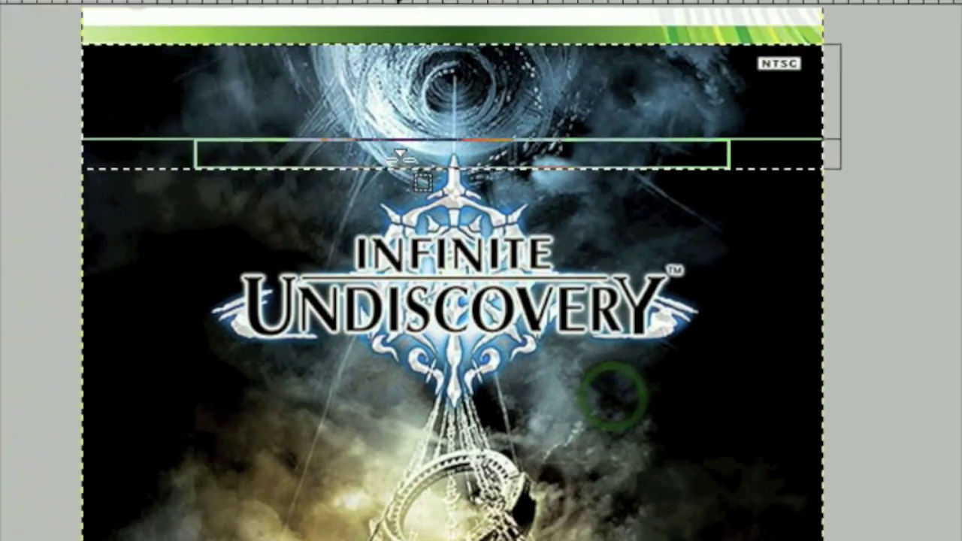
pyautogui.moveTo(400, 158); pyautogui.dragTo(487, 510)
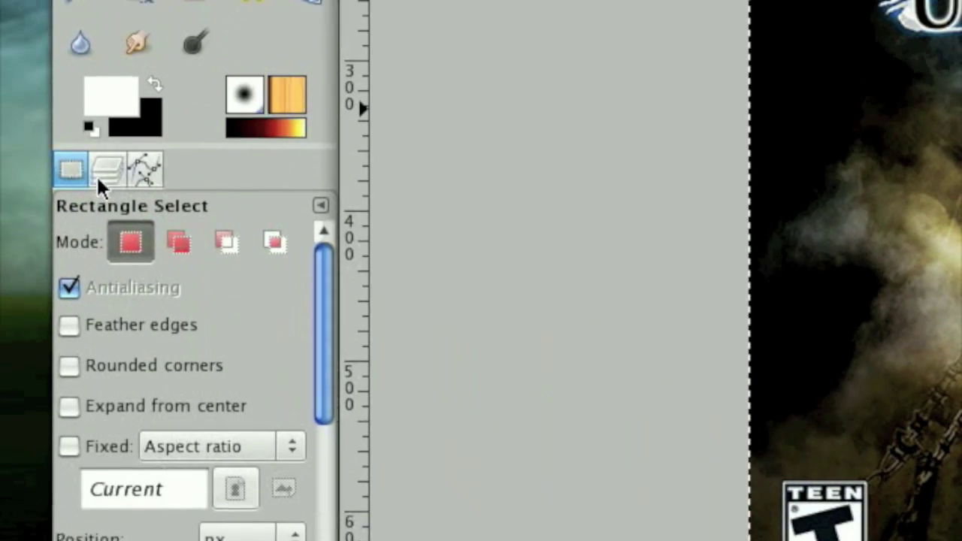
# Add an alpha channel to the infinite_dlc.jpg layer and cut the selected artwork out of it.
pyautogui.click(105, 167)
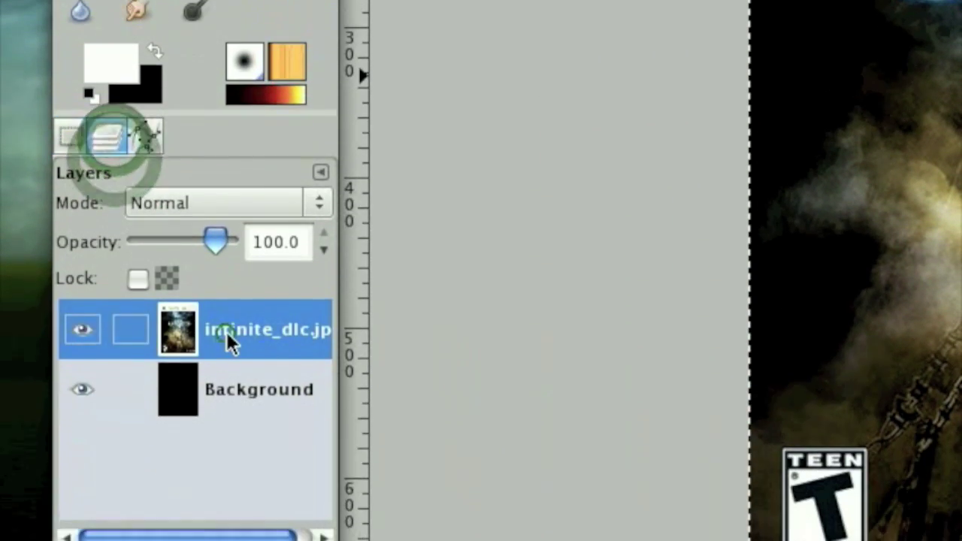
pyautogui.rightClick(229, 425)
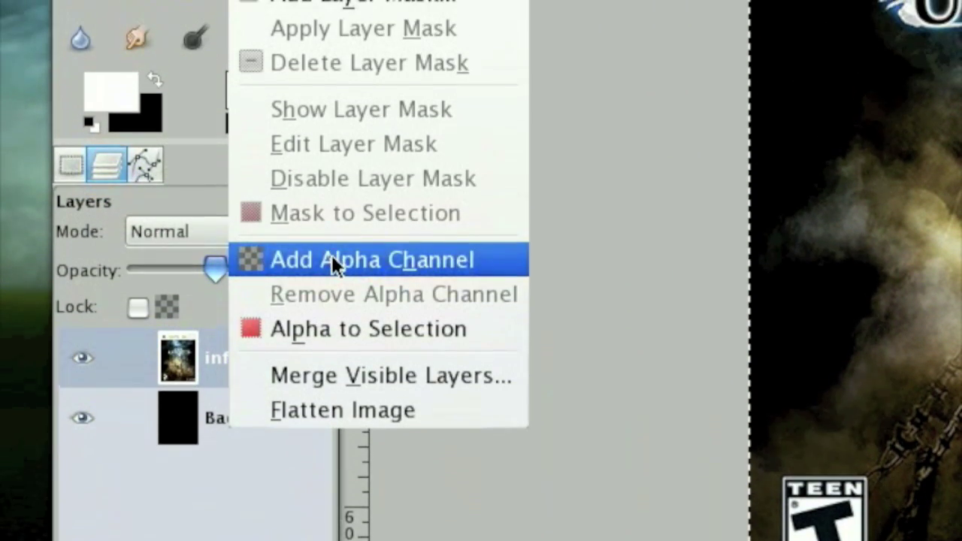
pyautogui.click(333, 179)
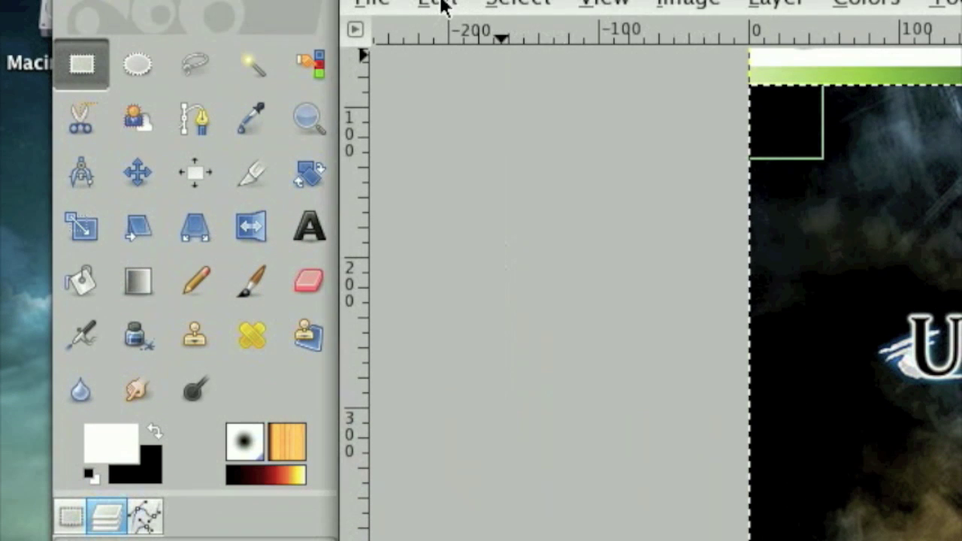
pyautogui.click(438, 3)
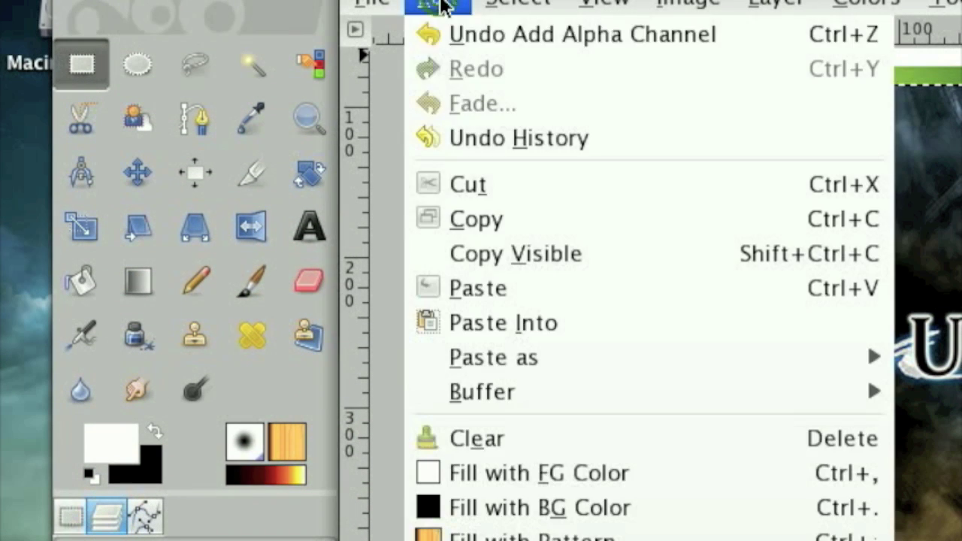
pyautogui.click(466, 185)
pyautogui.click(519, 6)
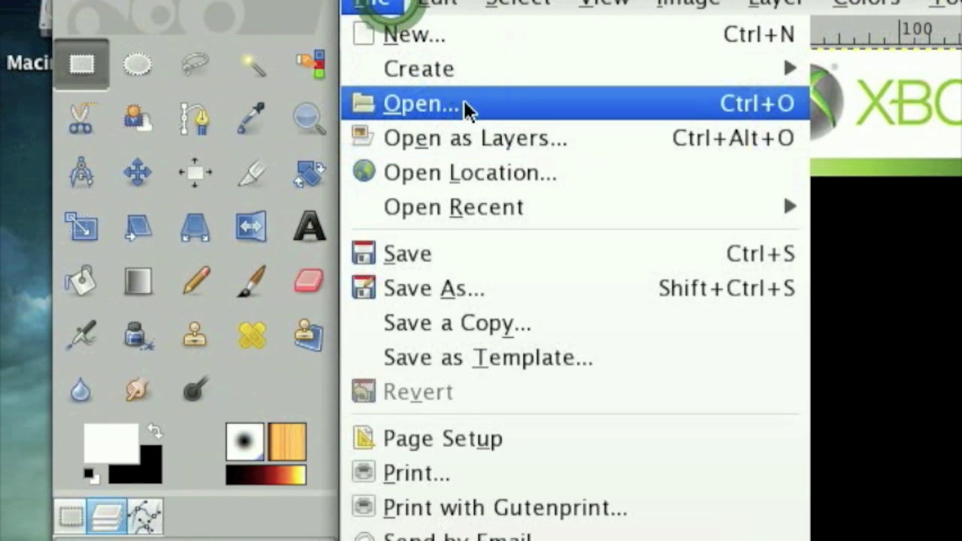
# Open halo3wallpaper_08_1600x1200.jpg as a layer and move it so its sunset sky fills the area below the Xbox 360 banner.
pyautogui.click(470, 128)
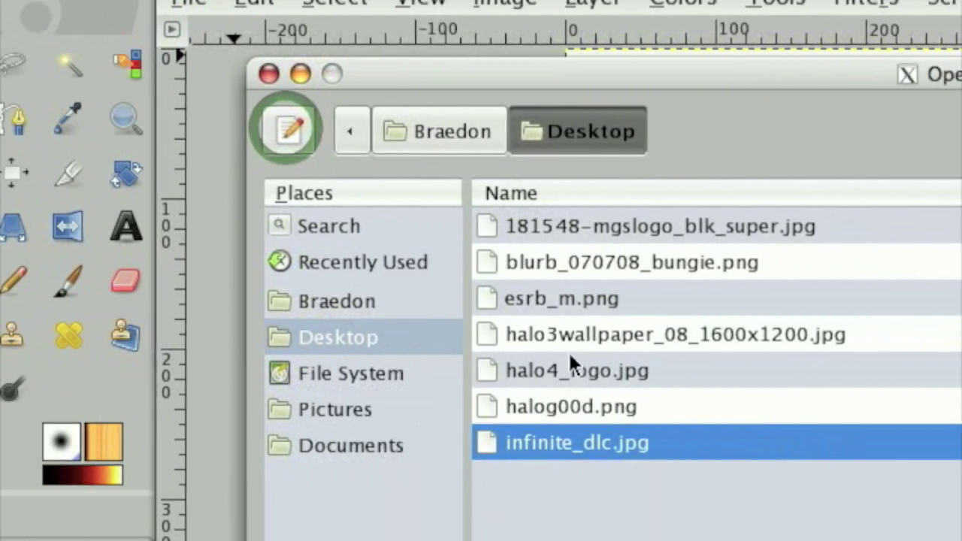
pyautogui.click(760, 301)
pyautogui.click(765, 334)
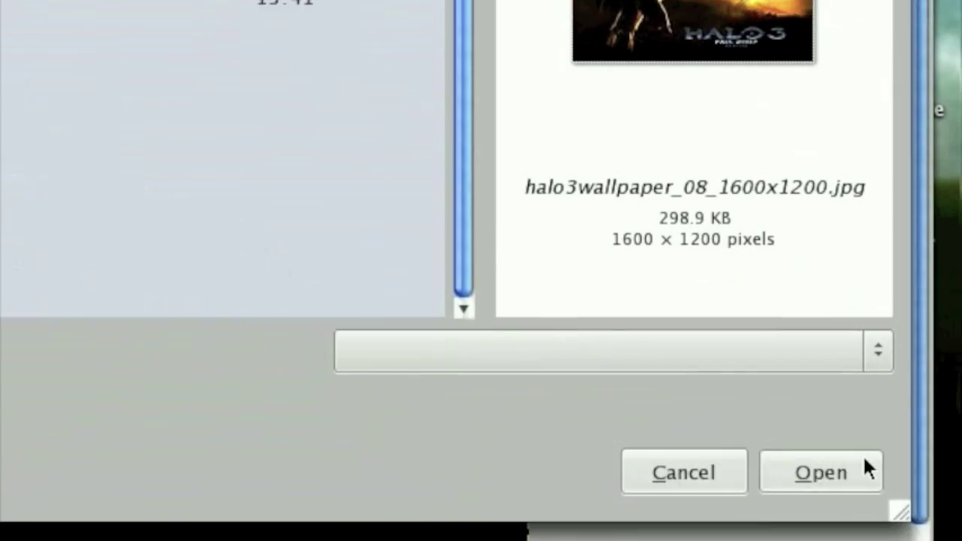
pyautogui.click(865, 465)
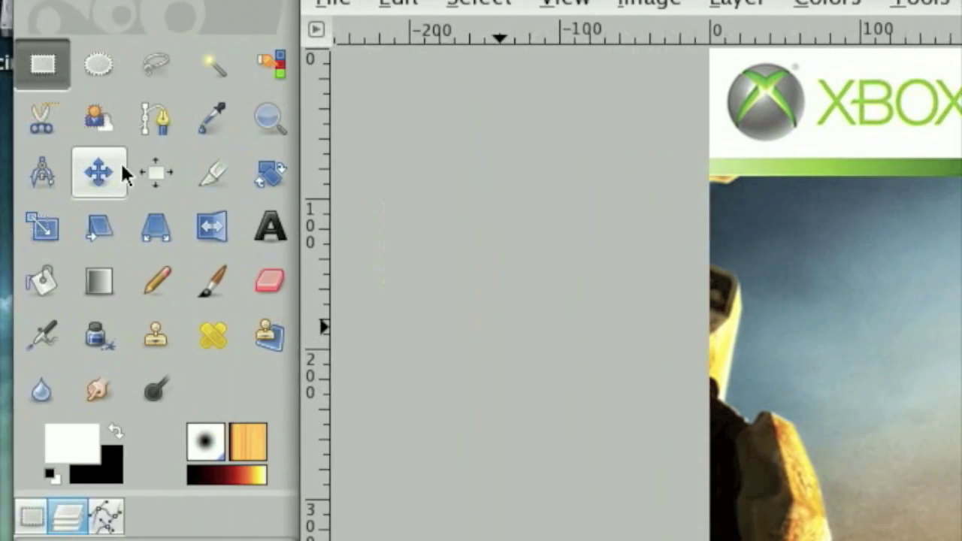
pyautogui.click(102, 171)
pyautogui.moveTo(744, 411); pyautogui.dragTo(384, 340)
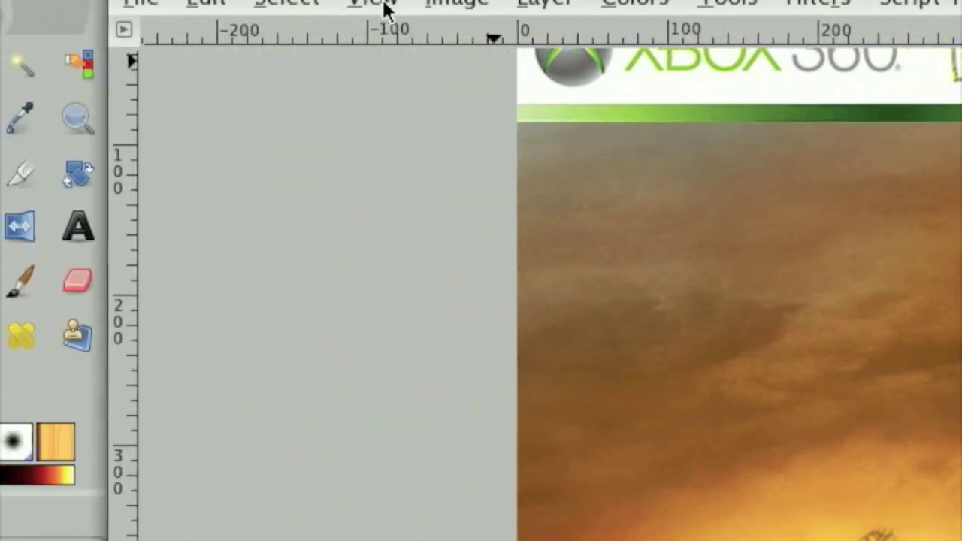
# Clone the dark ground over the blue logo remnants along the bottom edge of the wallpaper.
pyautogui.click(387, 6)
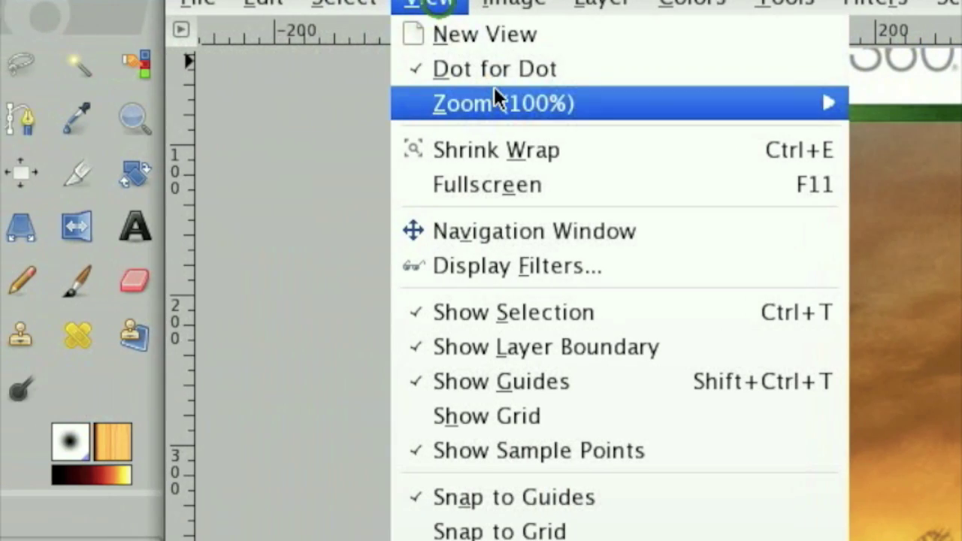
pyautogui.moveTo(496, 103)
pyautogui.click(651, 441)
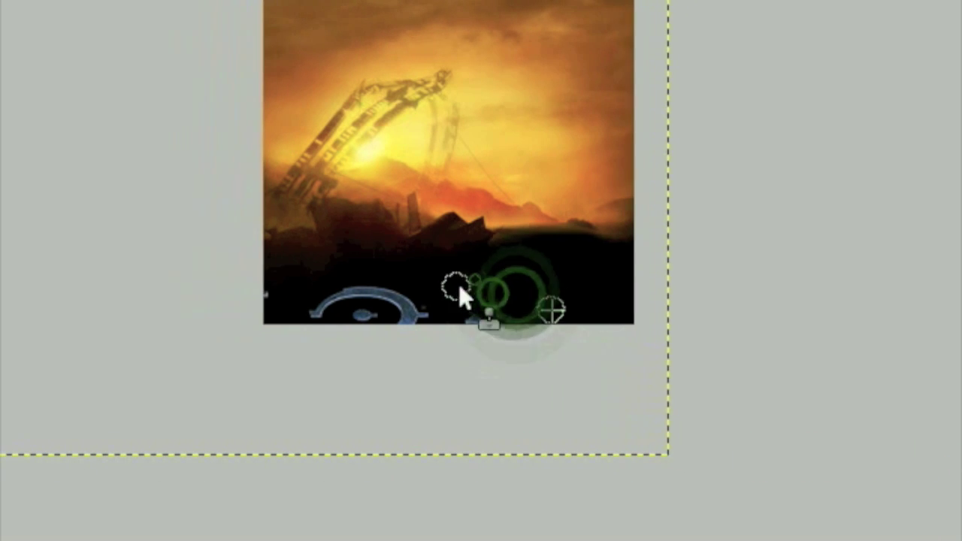
pyautogui.click(528, 325)
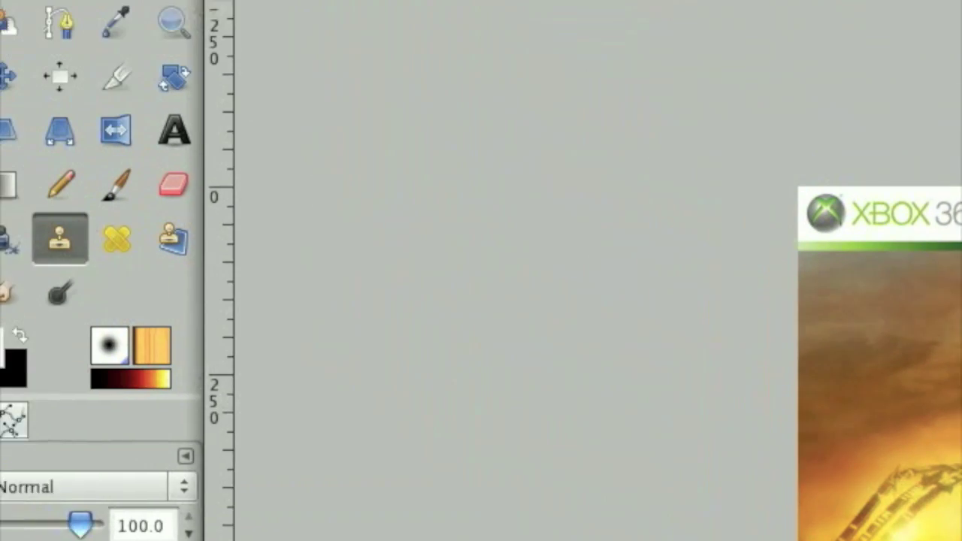
# Open halog00d.png from the Desktop as a layer in the cover image.
pyautogui.click(375, 3)
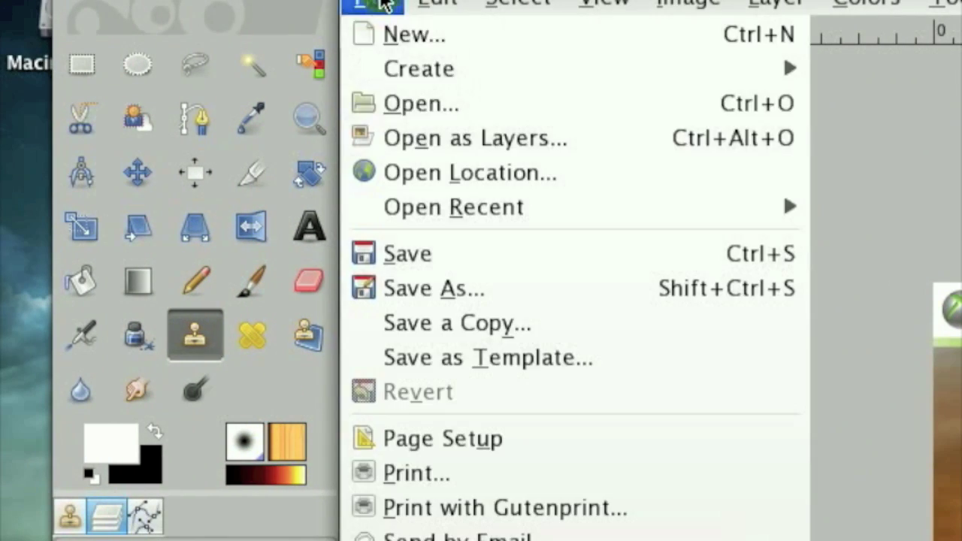
pyautogui.click(455, 138)
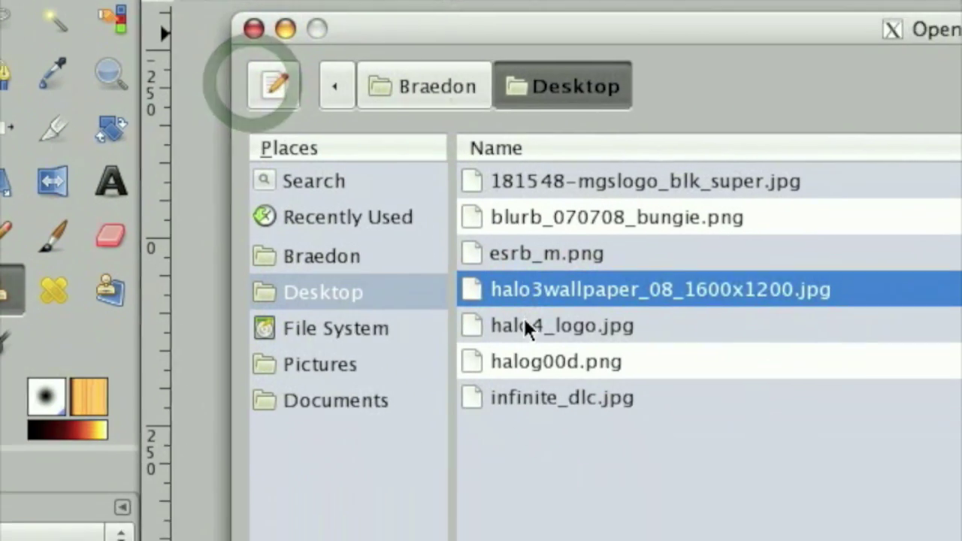
pyautogui.click(751, 383)
pyautogui.click(511, 323)
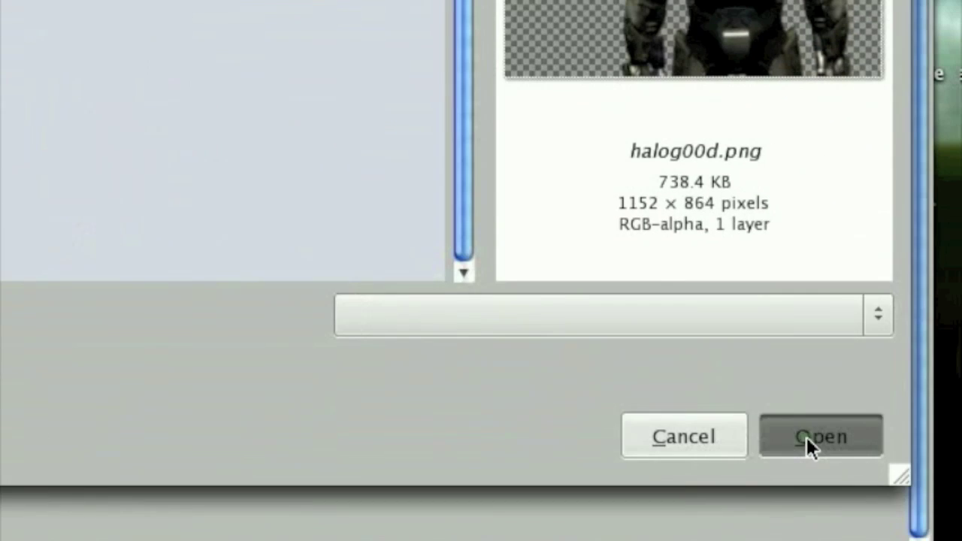
pyautogui.click(808, 443)
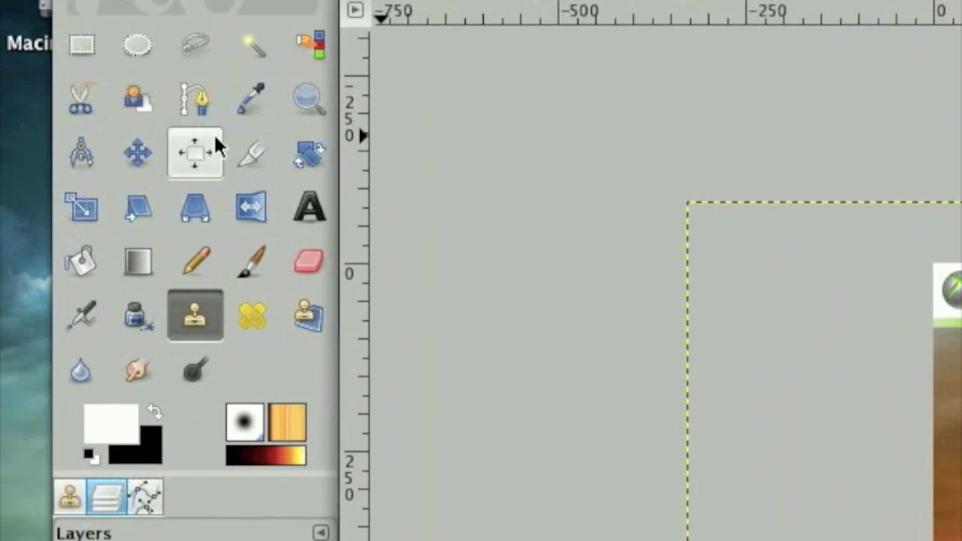
# Move the halog00d.png layer so the armoured character stands at the cover's right edge, below the Xbox 360 banner.
pyautogui.click(137, 154)
pyautogui.moveTo(661, 315); pyautogui.dragTo(580, 309)
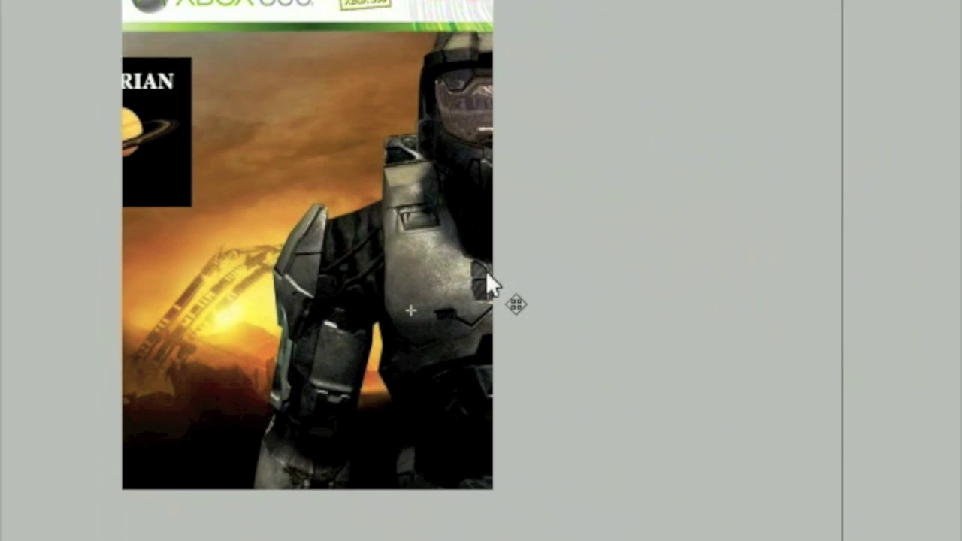
pyautogui.moveTo(483, 269); pyautogui.dragTo(468, 276)
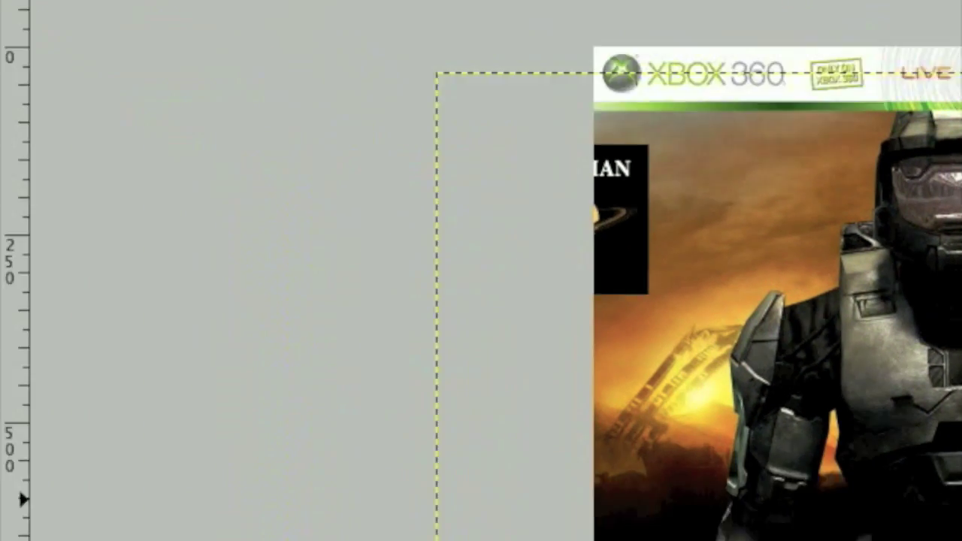
# Add a white, full-opacity layer mask to the halog00d.png layer.
pyautogui.click(221, 294)
pyautogui.rightClick(230, 303)
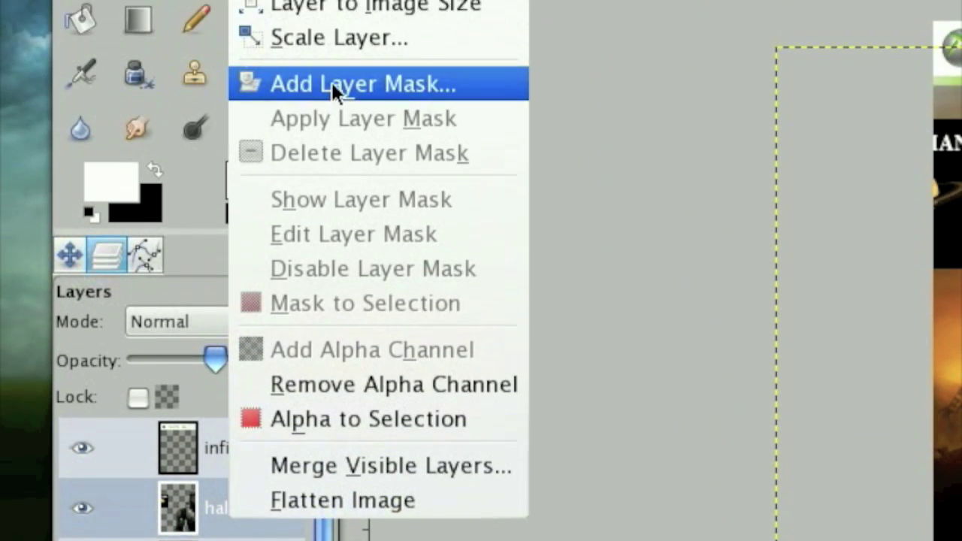
pyautogui.click(331, 81)
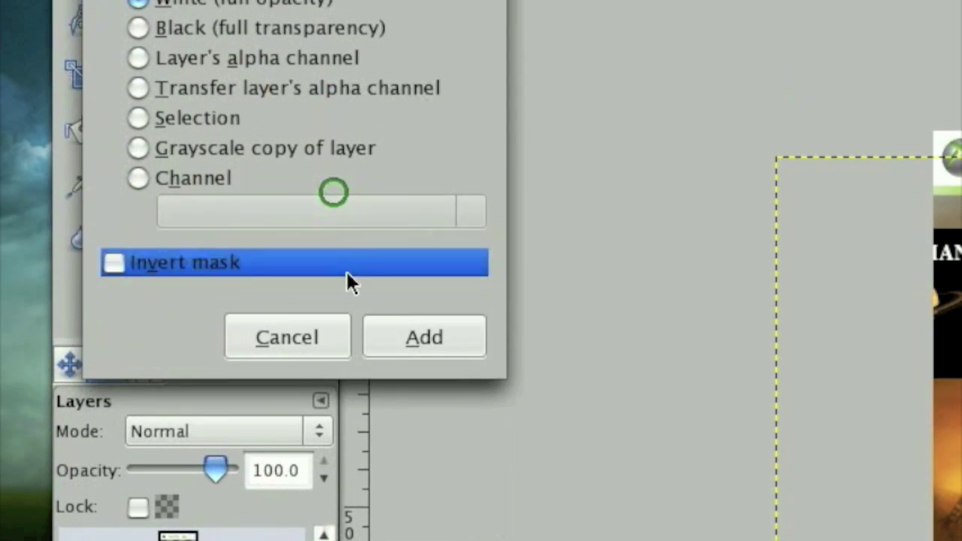
pyautogui.click(410, 340)
# Paint the mask black over the black planet box beside the character with the Paintbrush, and apply the layer mask.
pyautogui.click(161, 260)
pyautogui.click(244, 176)
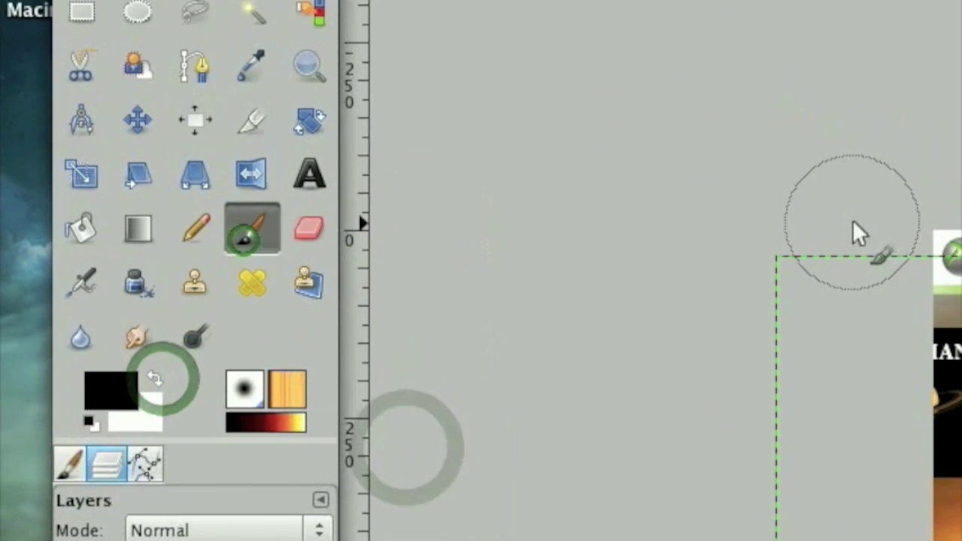
pyautogui.click(728, 326)
pyautogui.moveTo(688, 302)
pyautogui.mouseDown()
pyautogui.moveTo(509, 319)
pyautogui.moveTo(527, 278)
pyautogui.moveTo(450, 263)
pyautogui.moveTo(459, 376)
pyautogui.mouseUp()
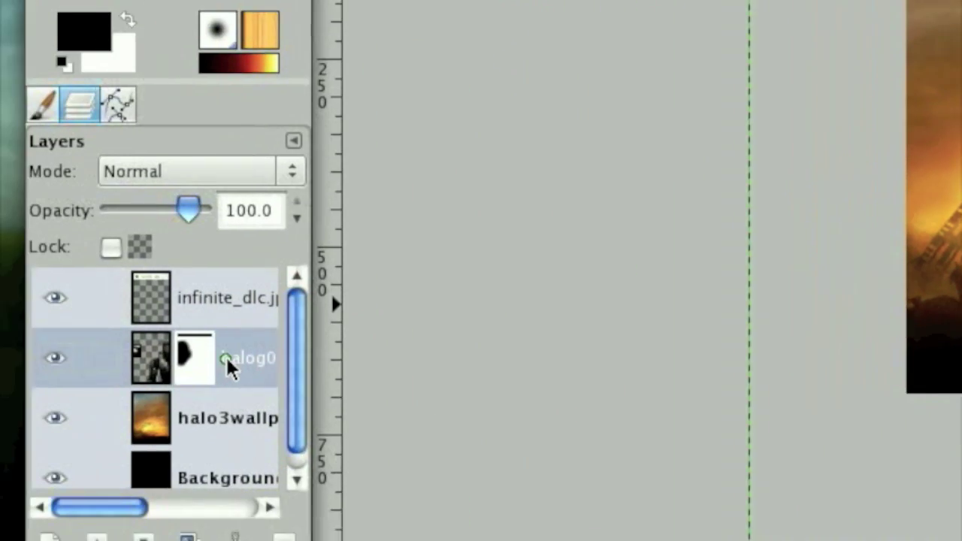
pyautogui.click(254, 304)
pyautogui.rightClick(254, 290)
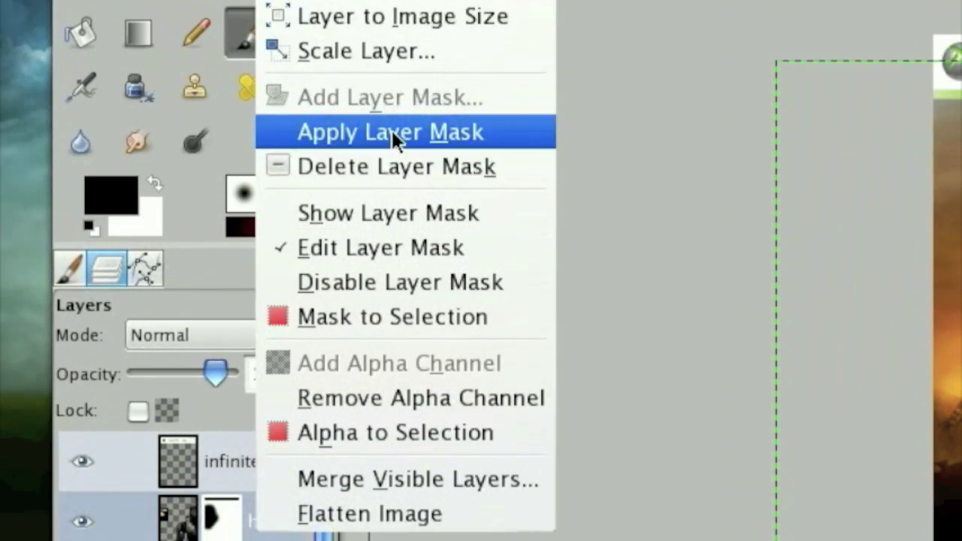
pyautogui.click(397, 132)
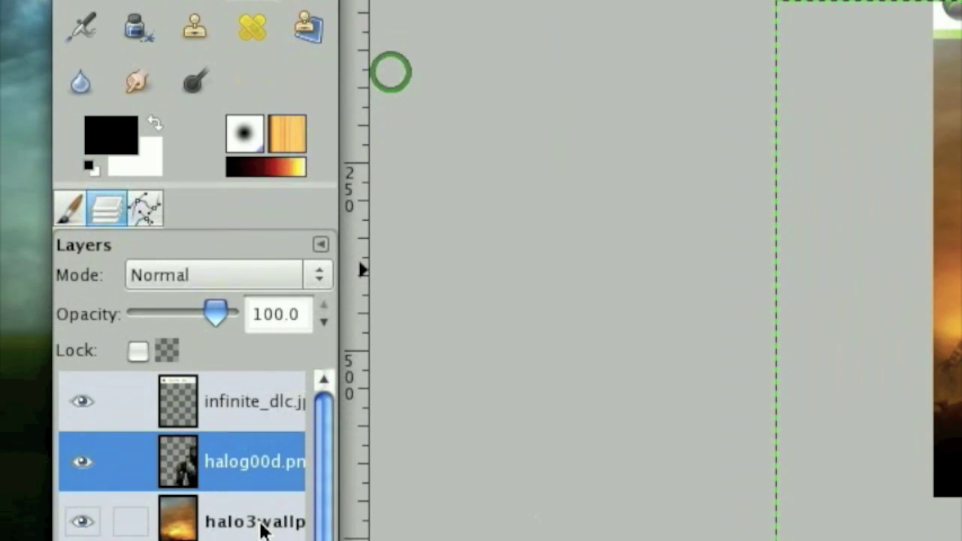
# Duplicate the halog00d.png layer and recolour the copy with a Gradient Map using the Incandescent gradient.
pyautogui.click(258, 526)
pyautogui.click(248, 540)
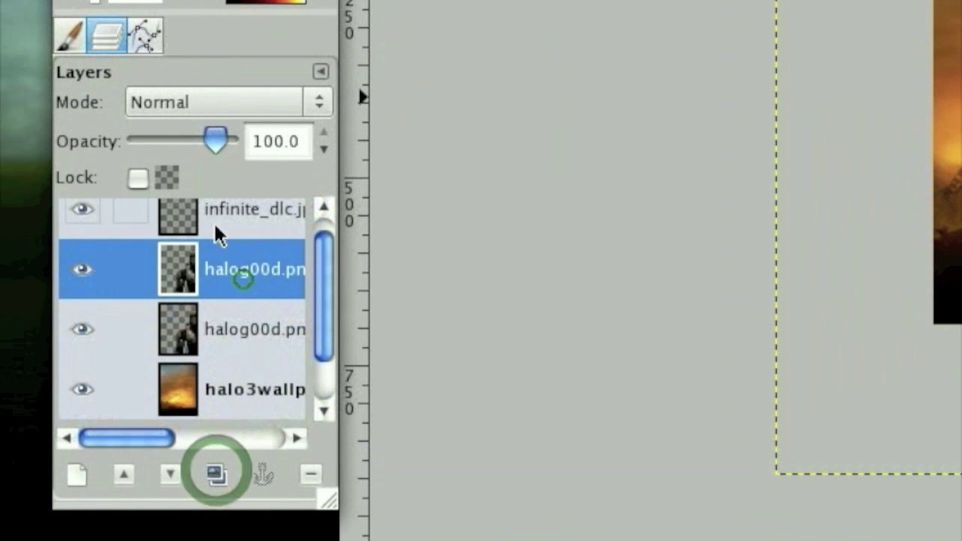
pyautogui.click(70, 35)
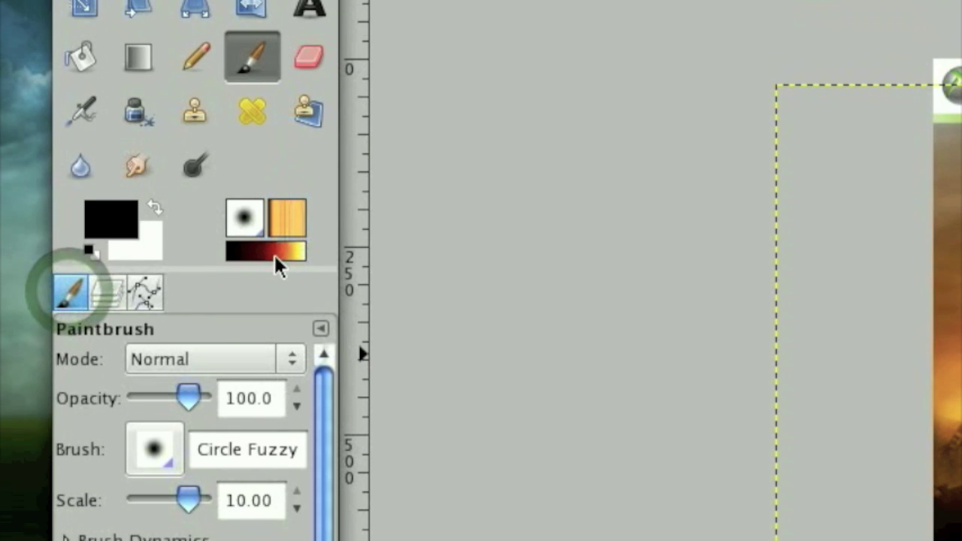
pyautogui.click(138, 58)
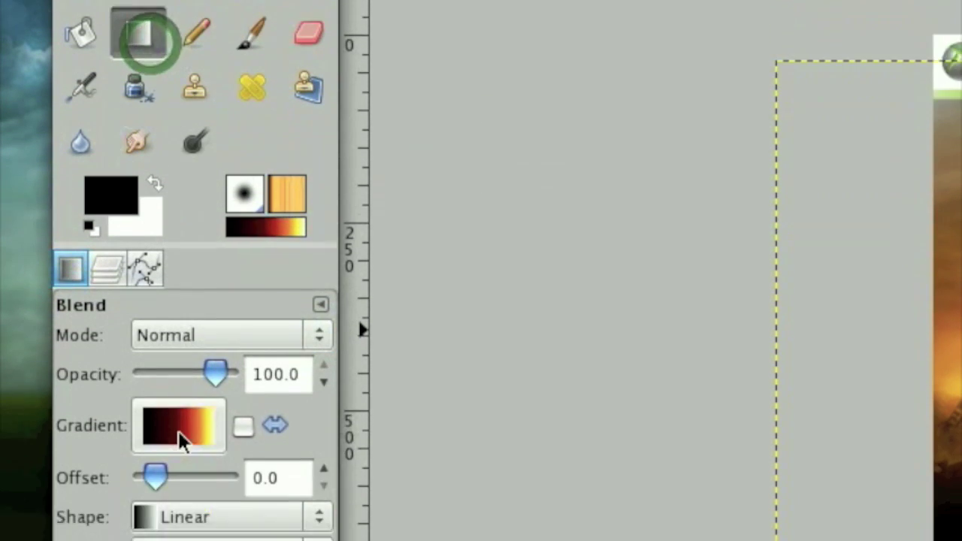
pyautogui.click(161, 444)
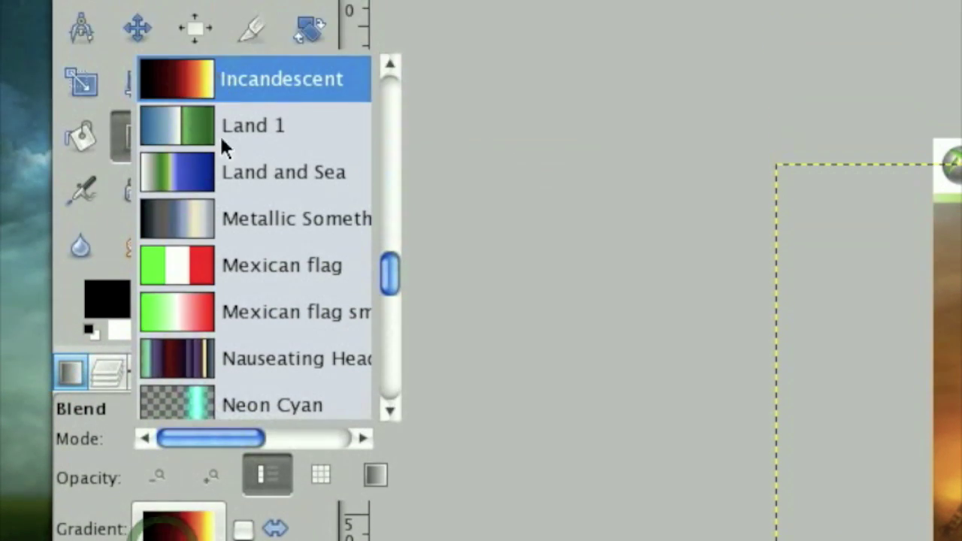
pyautogui.click(245, 475)
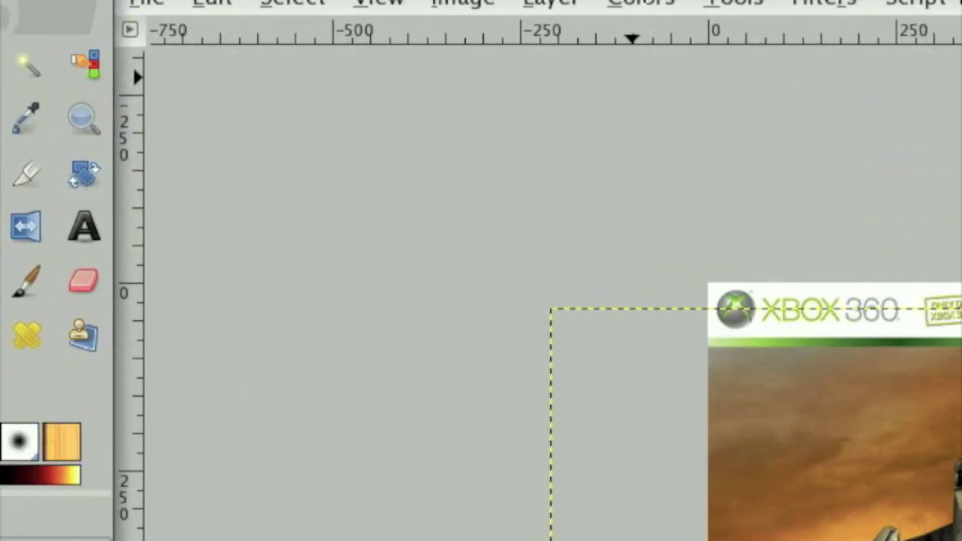
pyautogui.click(640, 3)
pyautogui.moveTo(493, 334)
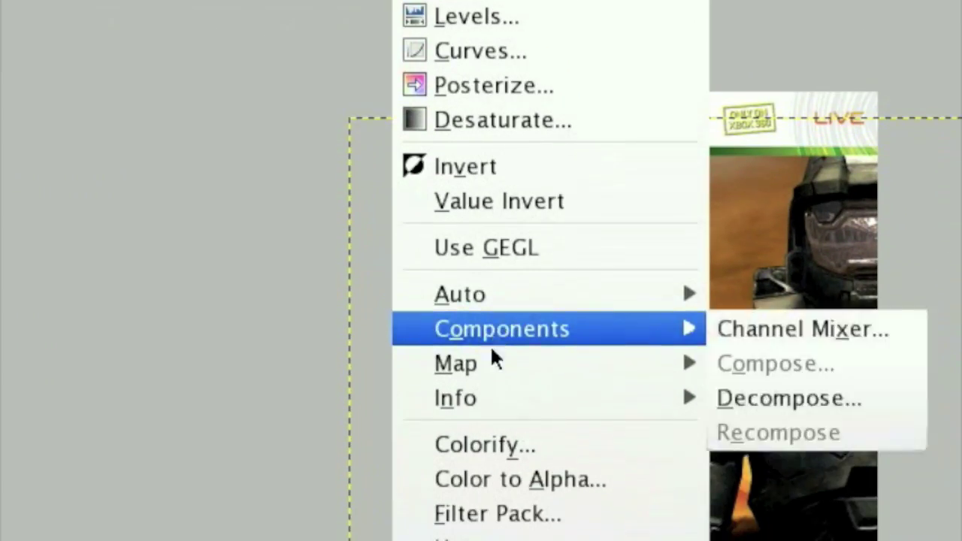
pyautogui.moveTo(638, 367)
pyautogui.click(814, 513)
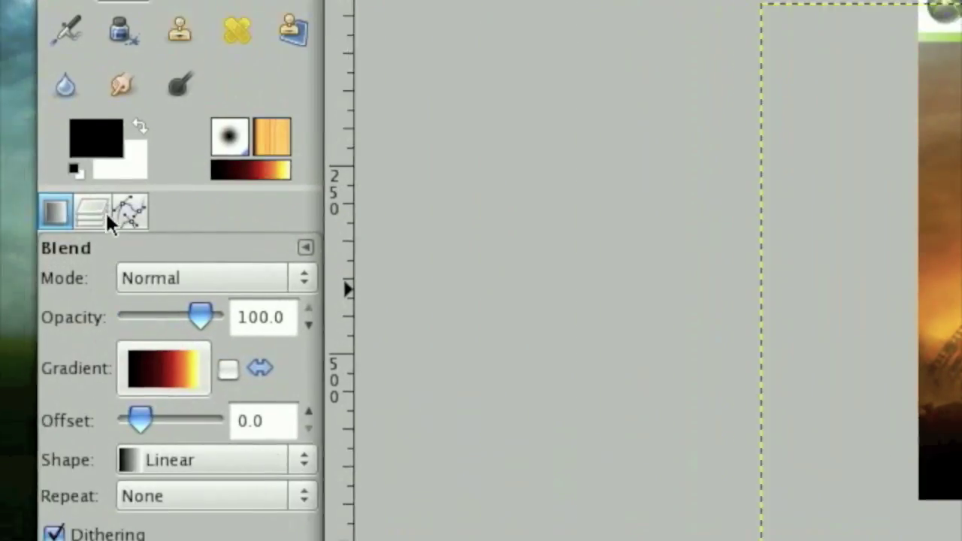
# Blend the gradient-mapped copy in Overlay mode at reduced opacity and merge it down into the original halog00d.png layer.
pyautogui.click(101, 212)
pyautogui.click(197, 308)
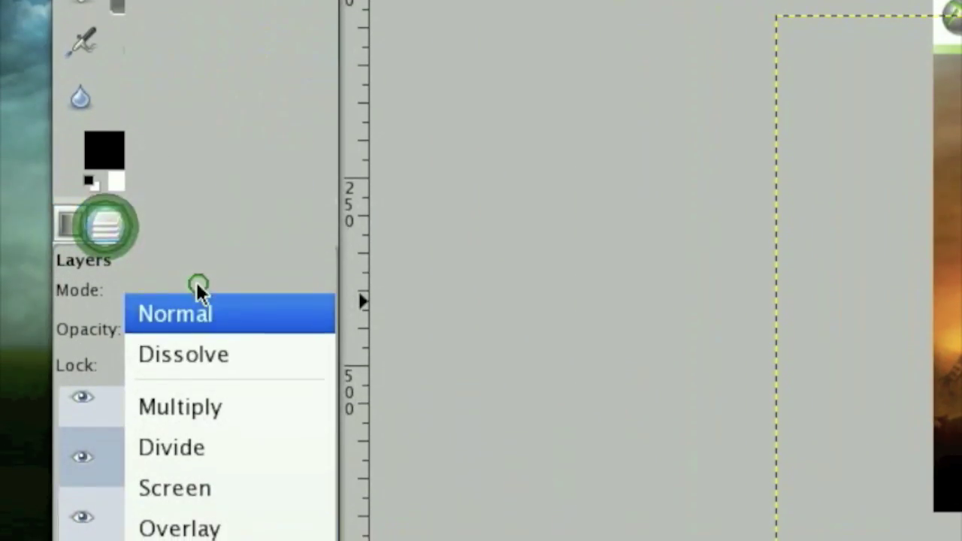
pyautogui.click(199, 528)
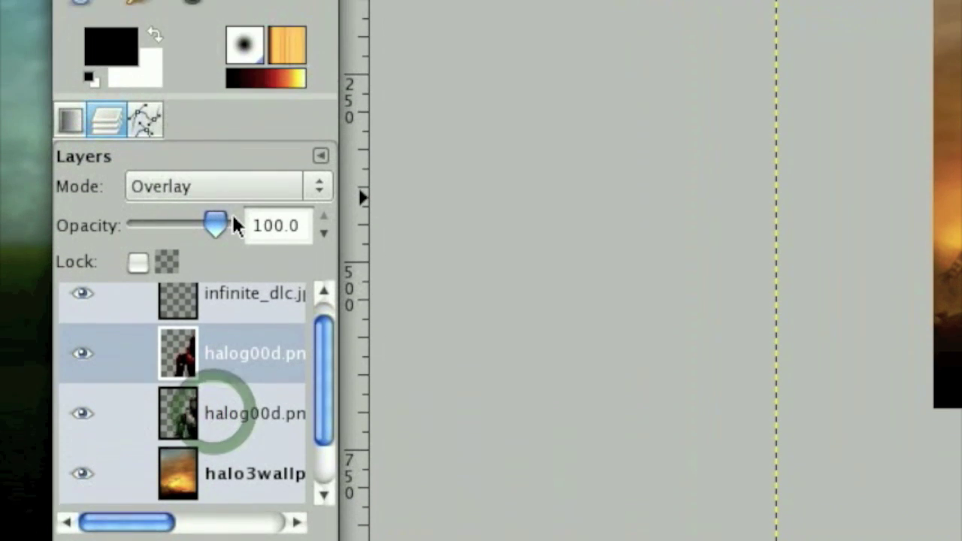
pyautogui.moveTo(225, 226); pyautogui.dragTo(207, 227)
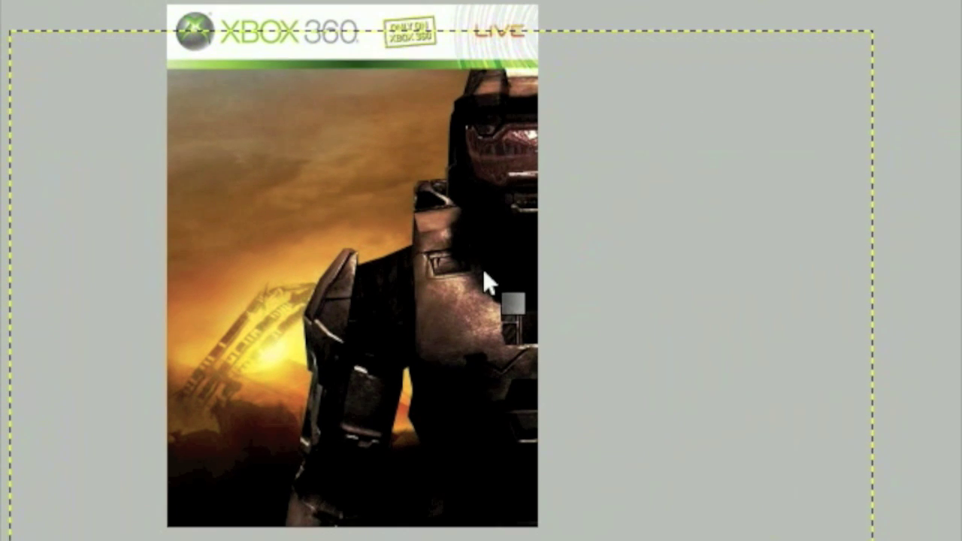
pyautogui.rightClick(58, 378)
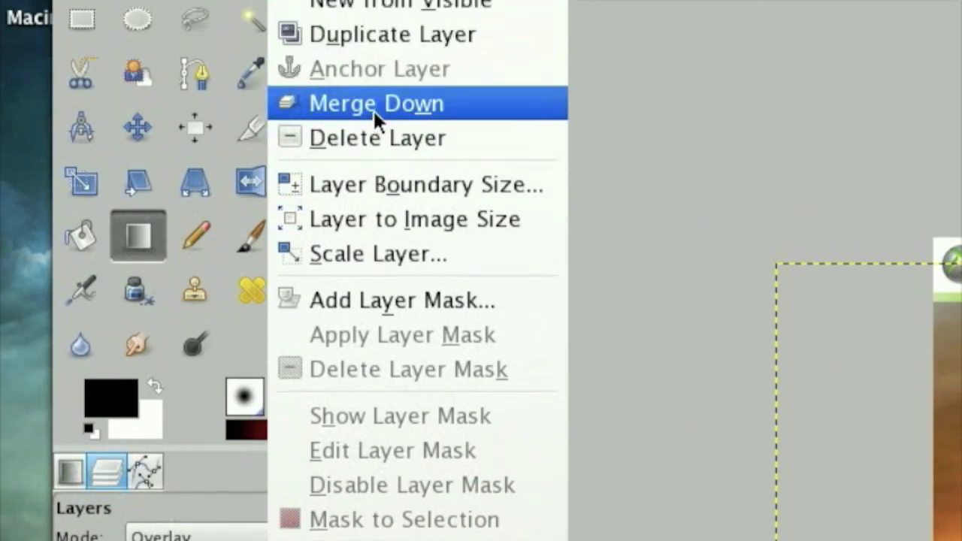
pyautogui.click(376, 101)
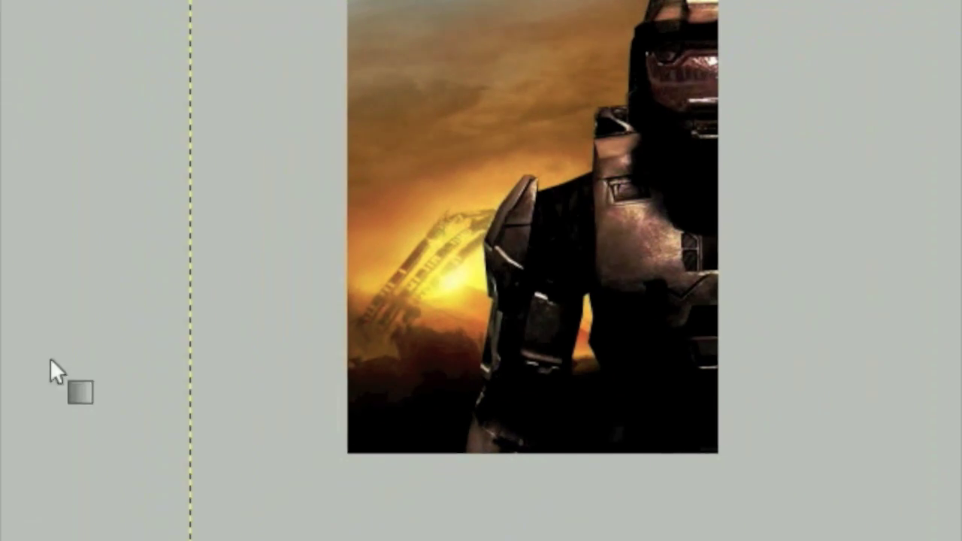
# Open halo4_logo.jpg as a layer and place it directly above halog00d.png in the layer stack.
pyautogui.click(271, 391)
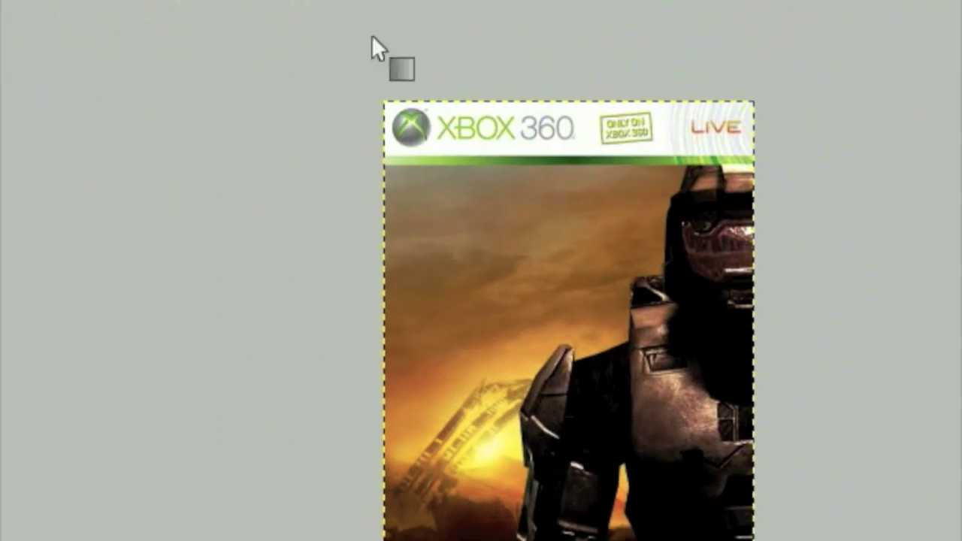
pyautogui.click(369, 6)
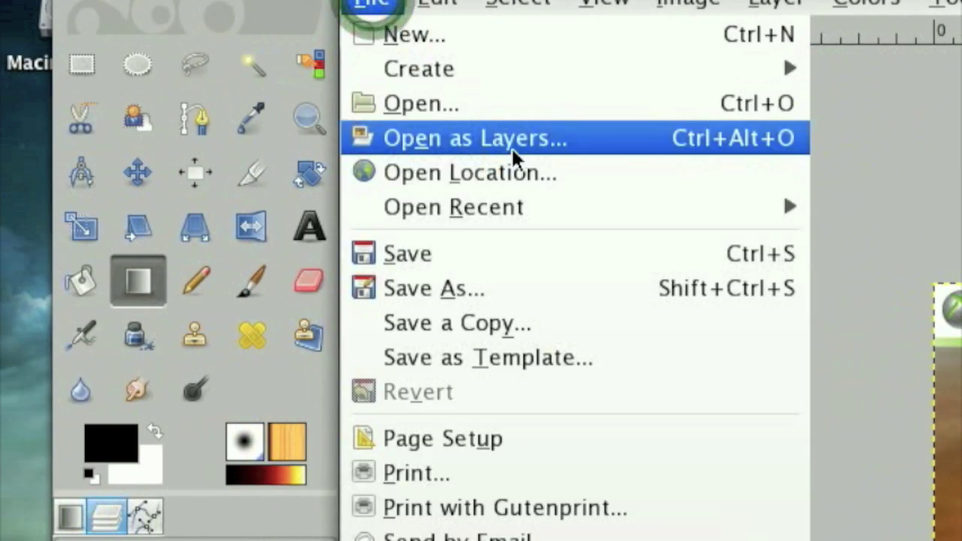
pyautogui.click(512, 148)
pyautogui.click(772, 301)
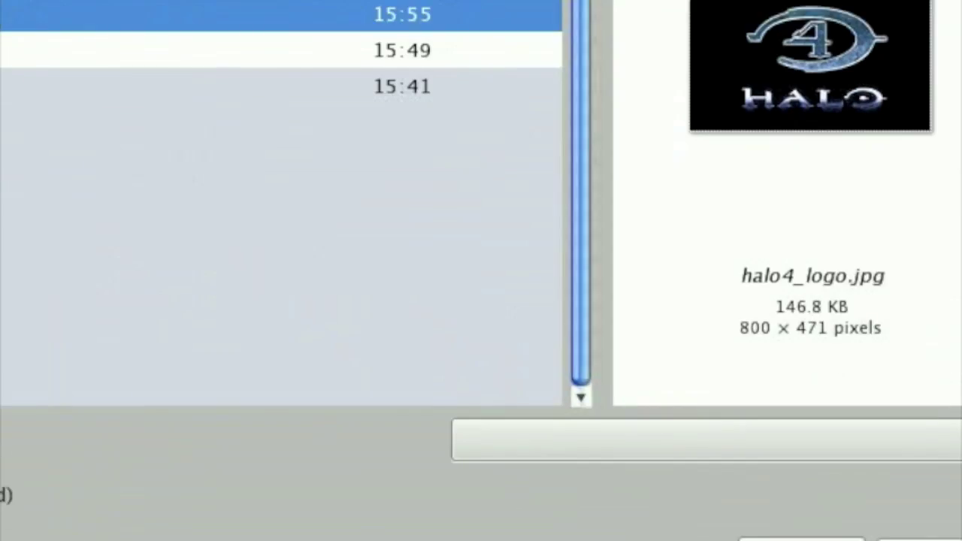
pyautogui.click(815, 423)
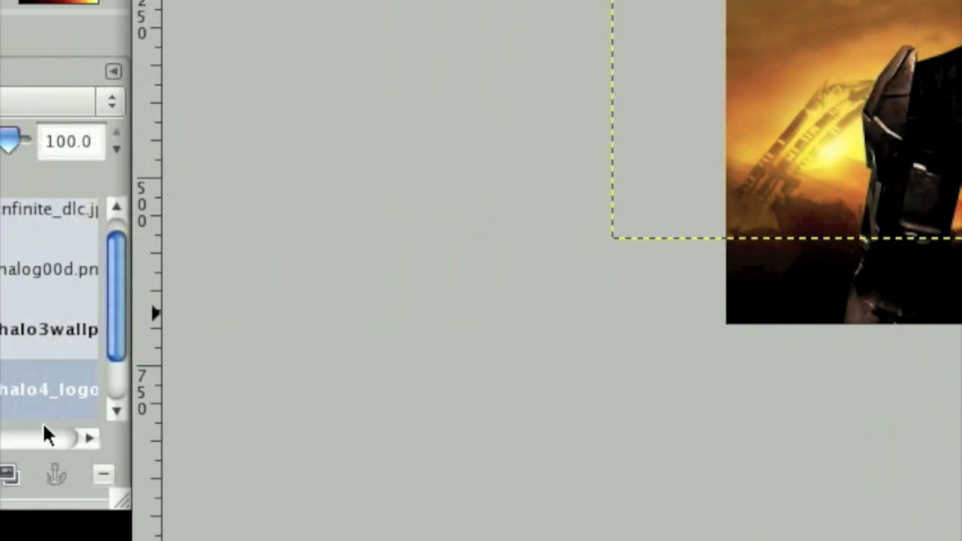
pyautogui.click(234, 386)
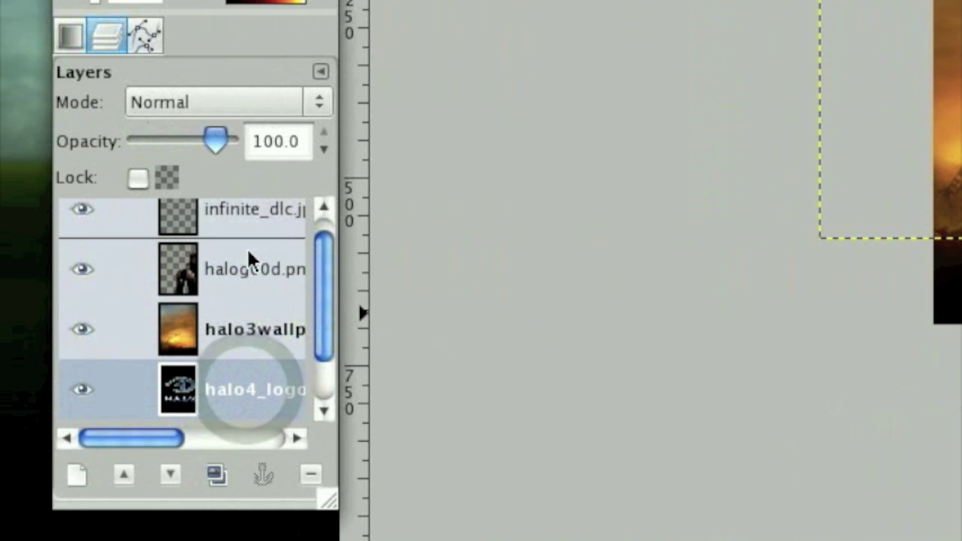
pyautogui.moveTo(248, 259); pyautogui.dragTo(237, 259)
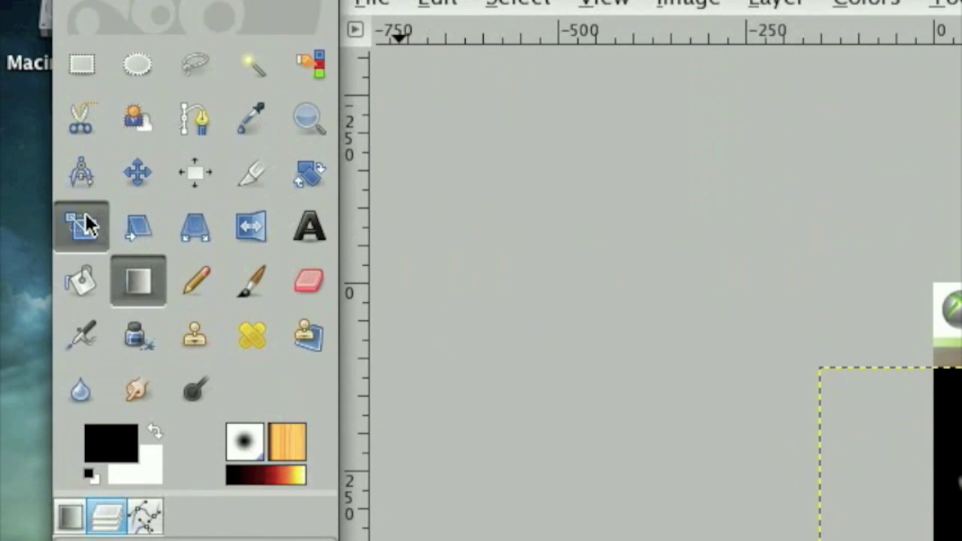
# Scale the halo4_logo.jpg layer down to about 540 by 320 pixels and move it directly below the Xbox 360 banner.
pyautogui.click(762, 359)
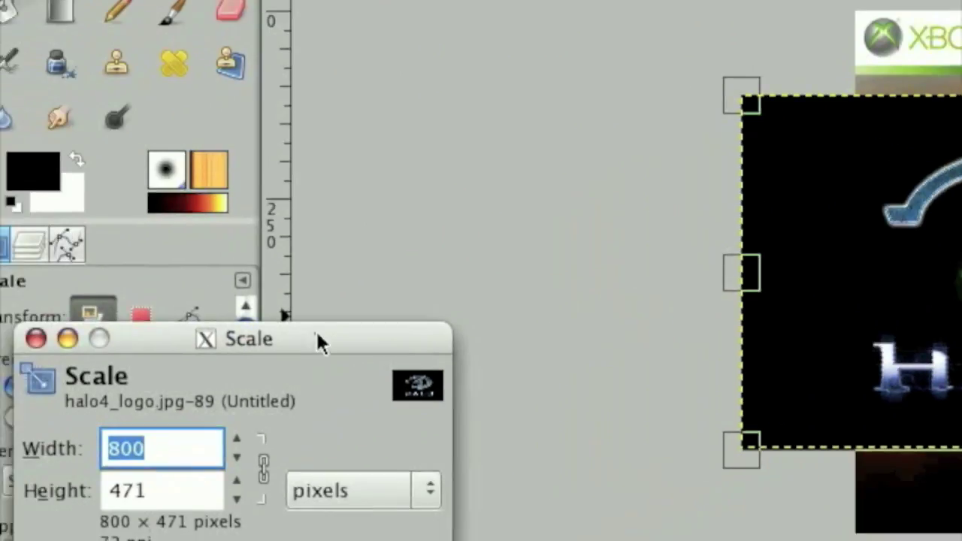
pyautogui.moveTo(317, 335); pyautogui.dragTo(592, 147)
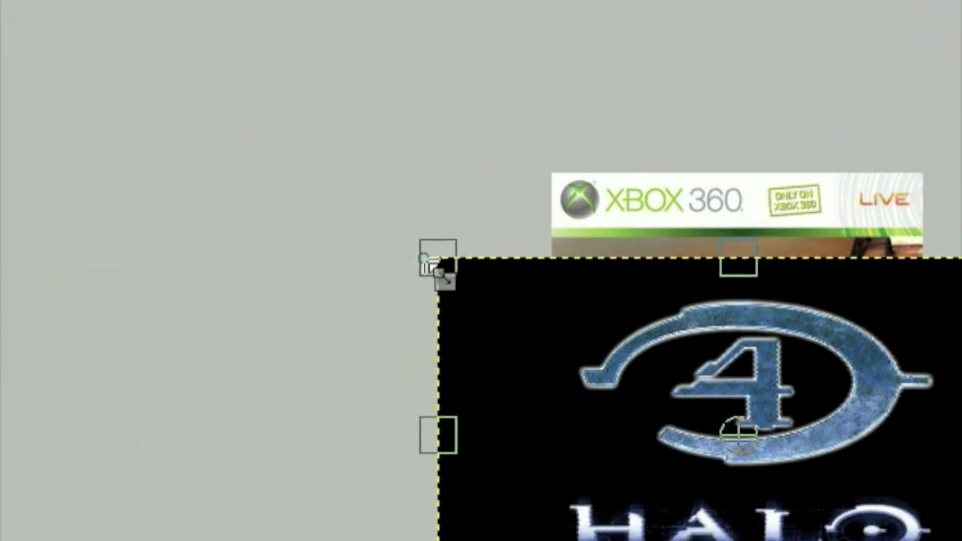
pyautogui.moveTo(797, 336); pyautogui.dragTo(640, 358)
pyautogui.moveTo(478, 272); pyautogui.dragTo(468, 266)
pyautogui.press('F9')
pyautogui.click(434, 249)
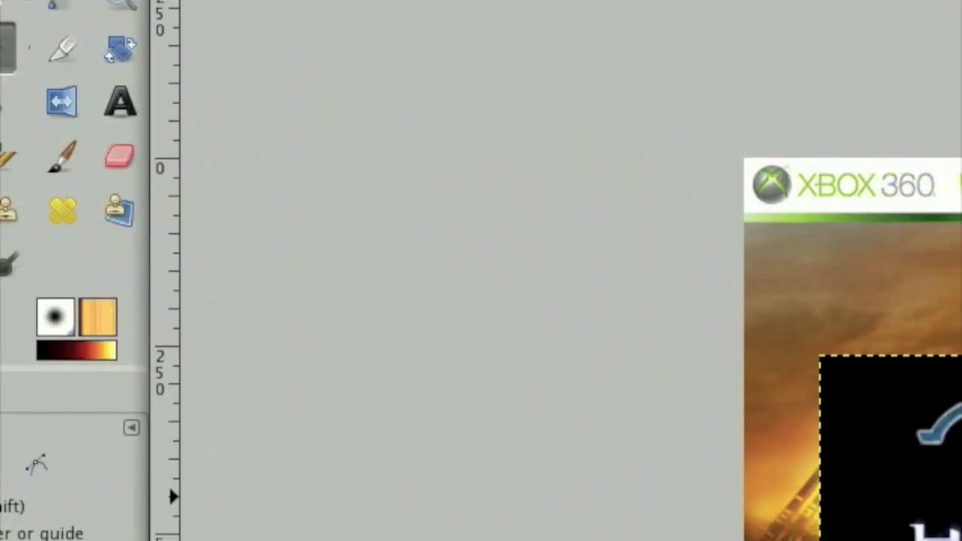
pyautogui.moveTo(687, 374); pyautogui.dragTo(488, 269)
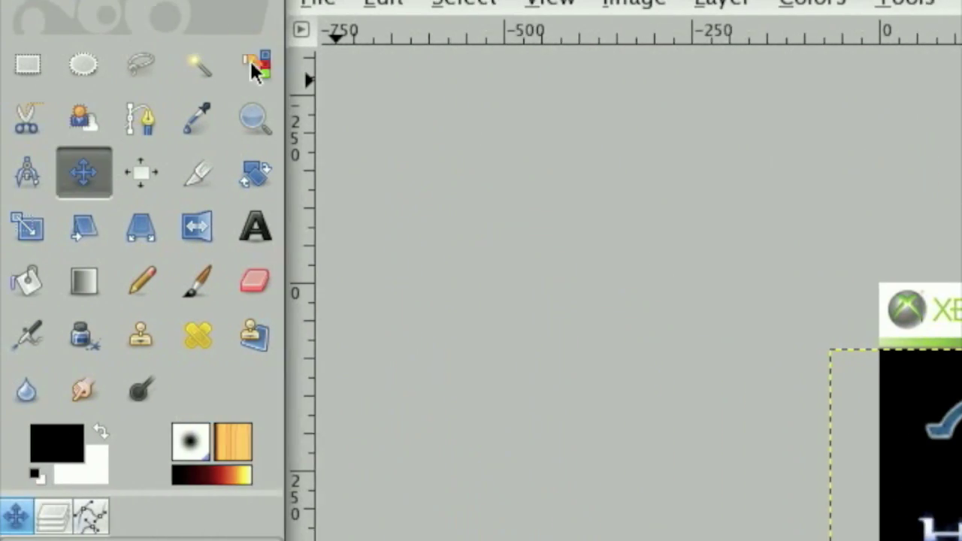
# Select the Halo 4 logo's black background by color, cut it out and clear the selection.
pyautogui.click(306, 66)
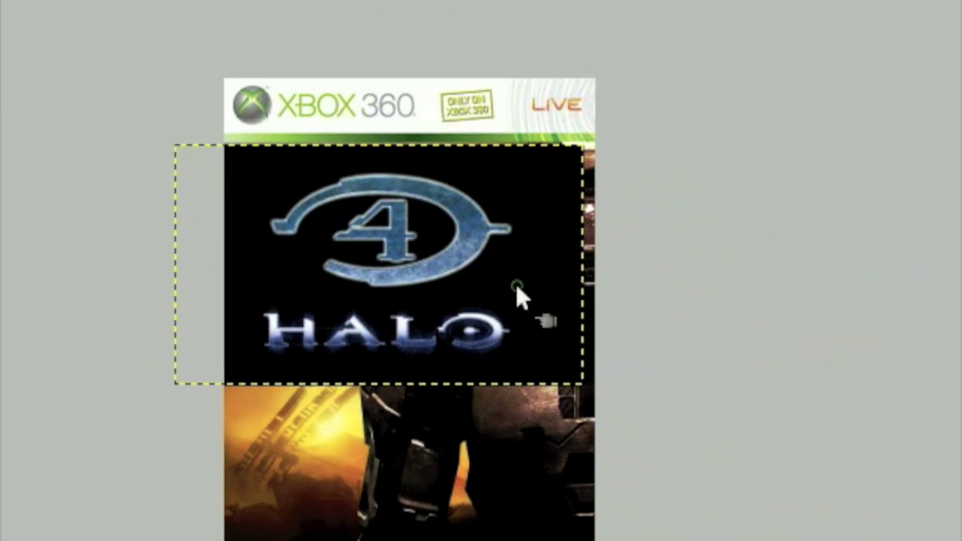
pyautogui.click(517, 288)
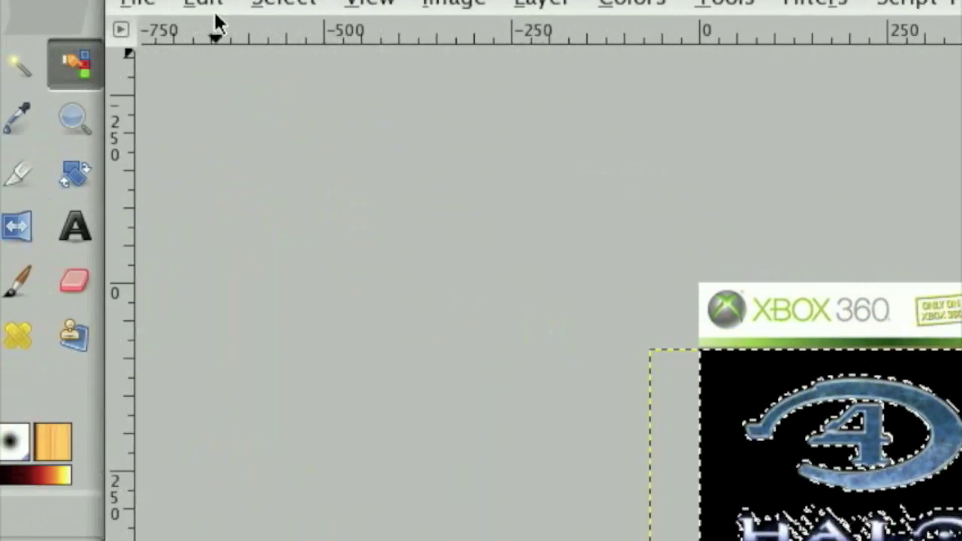
pyautogui.click(205, 3)
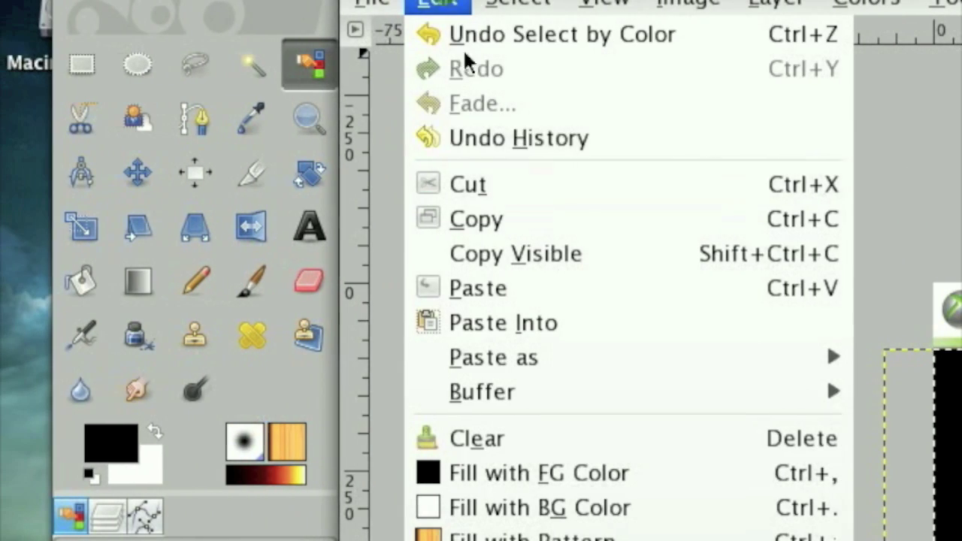
pyautogui.click(476, 181)
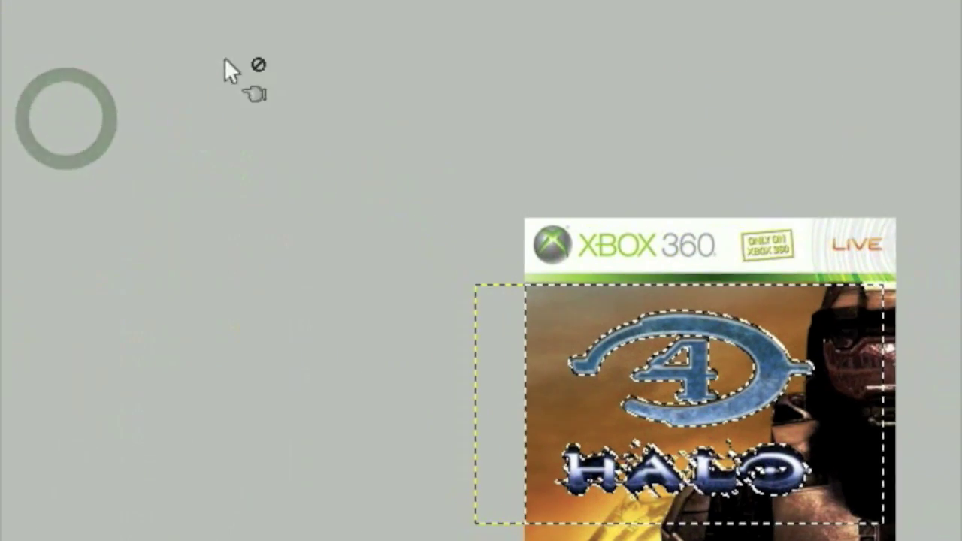
pyautogui.click(511, 4)
pyautogui.click(376, 64)
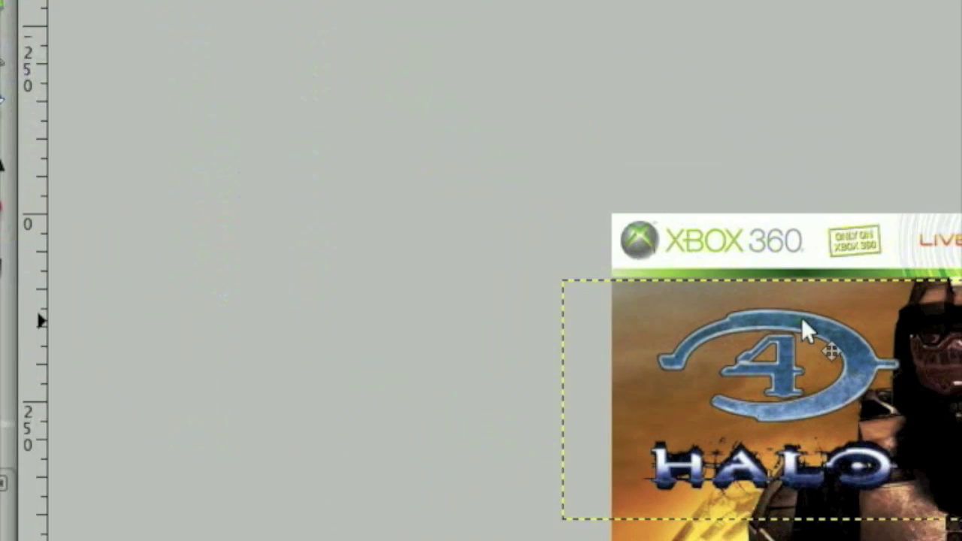
# Nudge the Halo 4 logo slightly up and to the left, and add a new transparent layer directly above halog00d.png.
pyautogui.moveTo(601, 292); pyautogui.dragTo(477, 275)
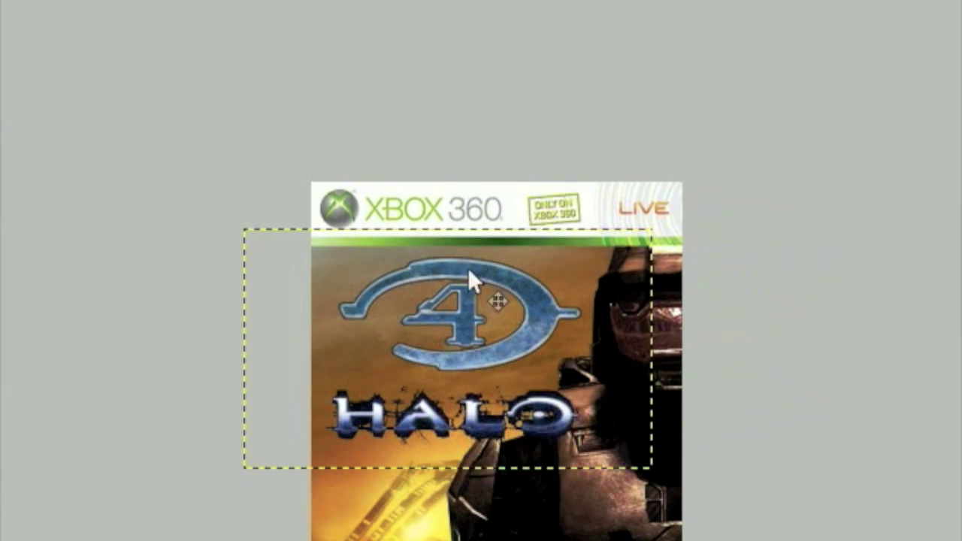
pyautogui.click(104, 293)
pyautogui.click(240, 334)
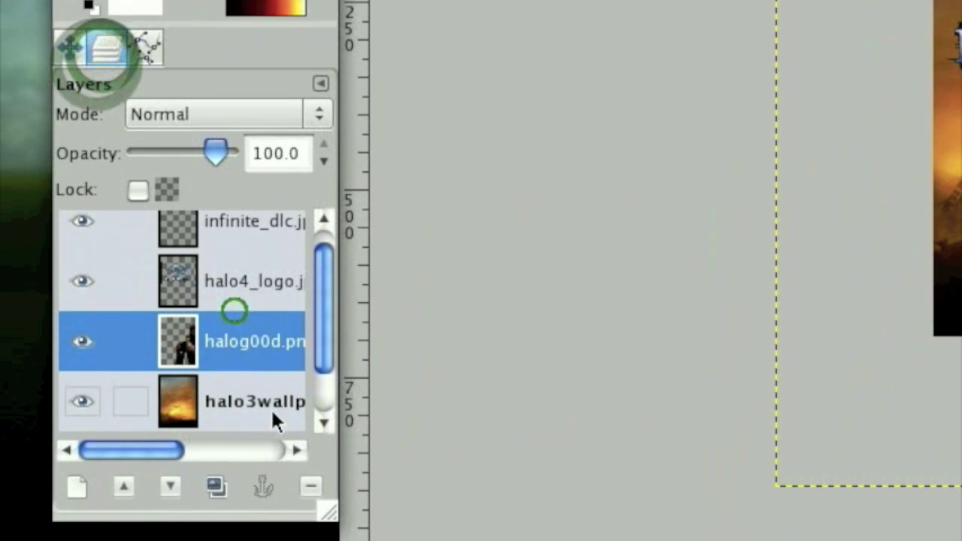
pyautogui.click(279, 385)
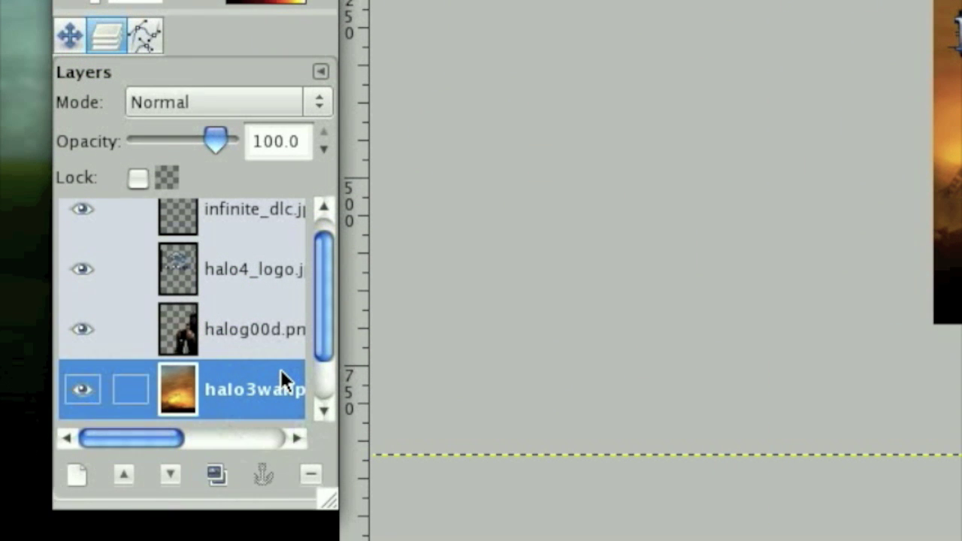
pyautogui.click(296, 329)
pyautogui.click(77, 475)
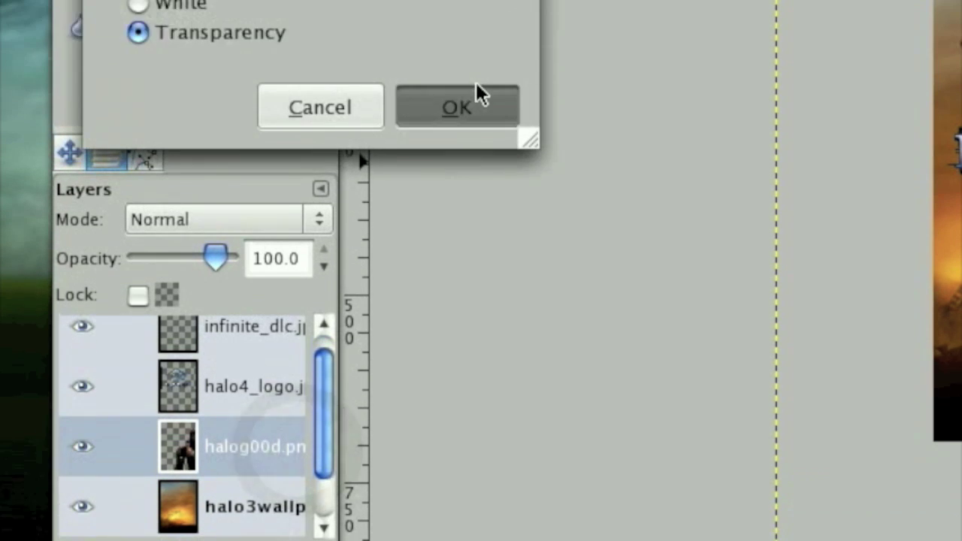
pyautogui.click(476, 6)
# Cover the new layer with Paintbrush strokes using the Sparks brush at a scale of 1.19.
pyautogui.click(69, 35)
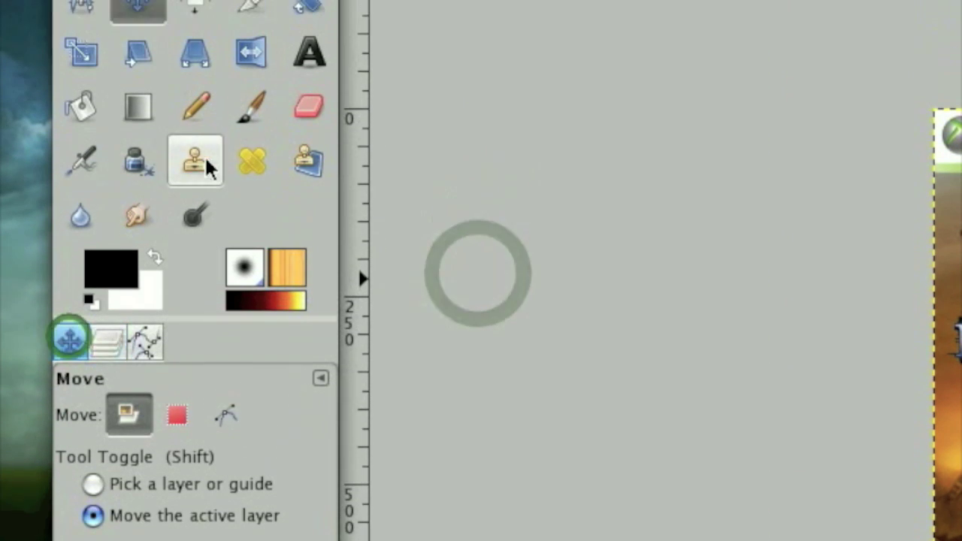
pyautogui.click(252, 109)
pyautogui.click(167, 348)
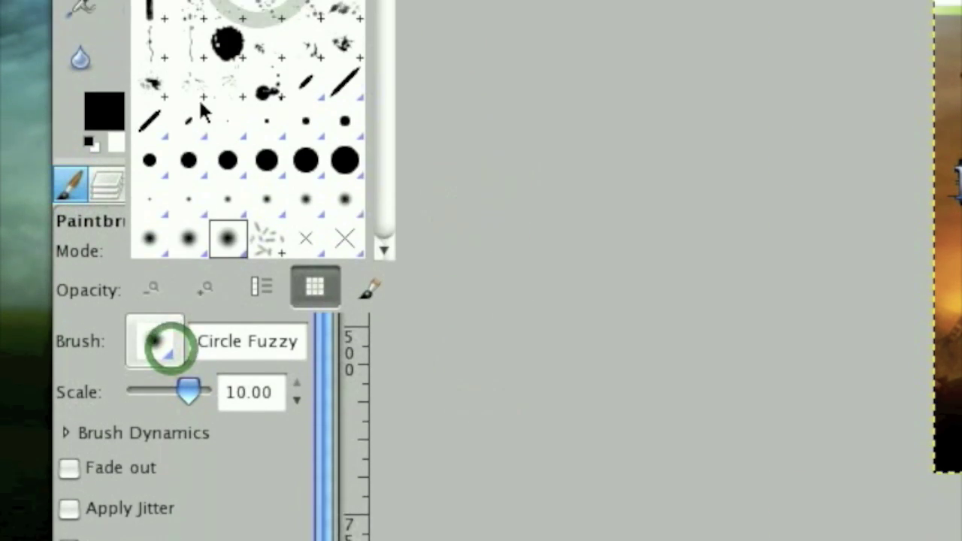
pyautogui.scroll(-3, 201, 111)
pyautogui.scroll(-4, 205, 263)
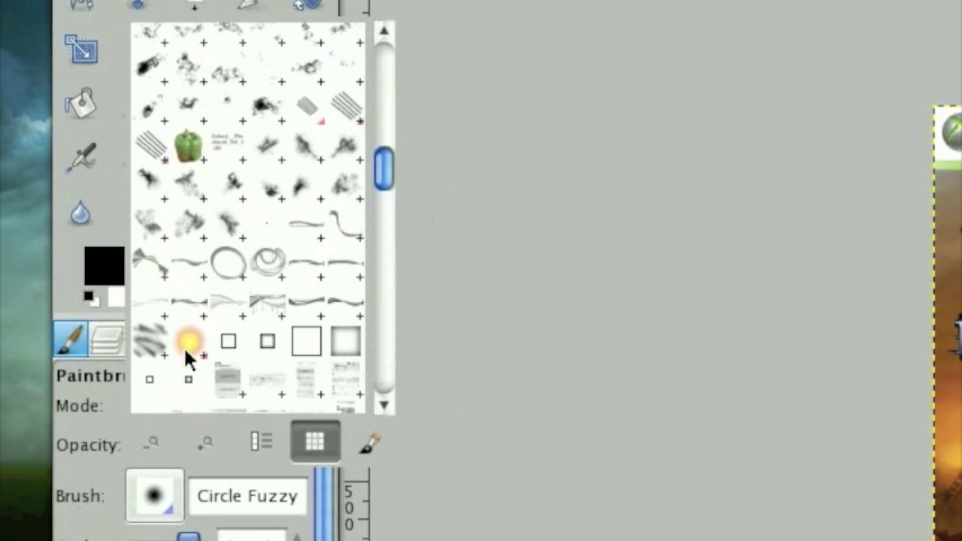
pyautogui.click(188, 352)
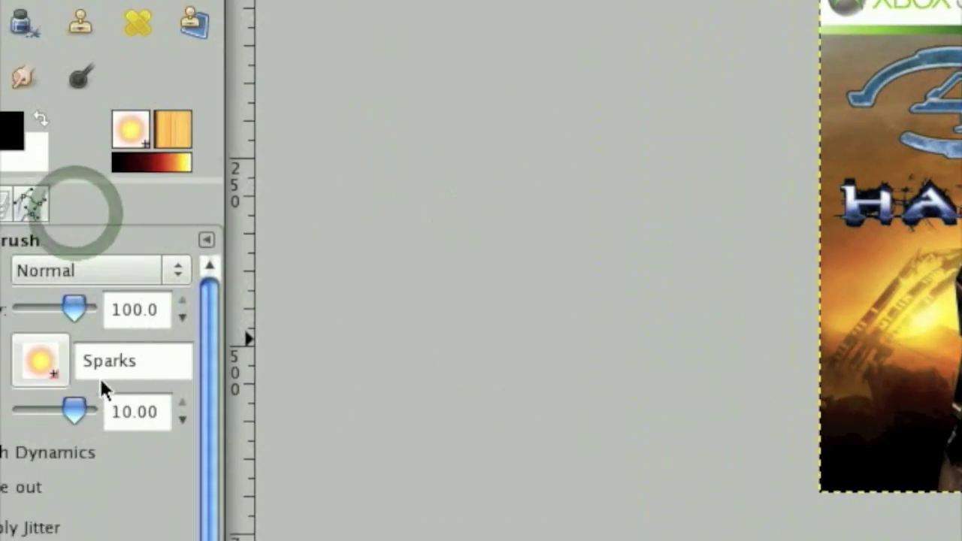
pyautogui.moveTo(100, 389)
pyautogui.mouseDown()
pyautogui.moveTo(187, 323)
pyautogui.moveTo(176, 275)
pyautogui.mouseUp()
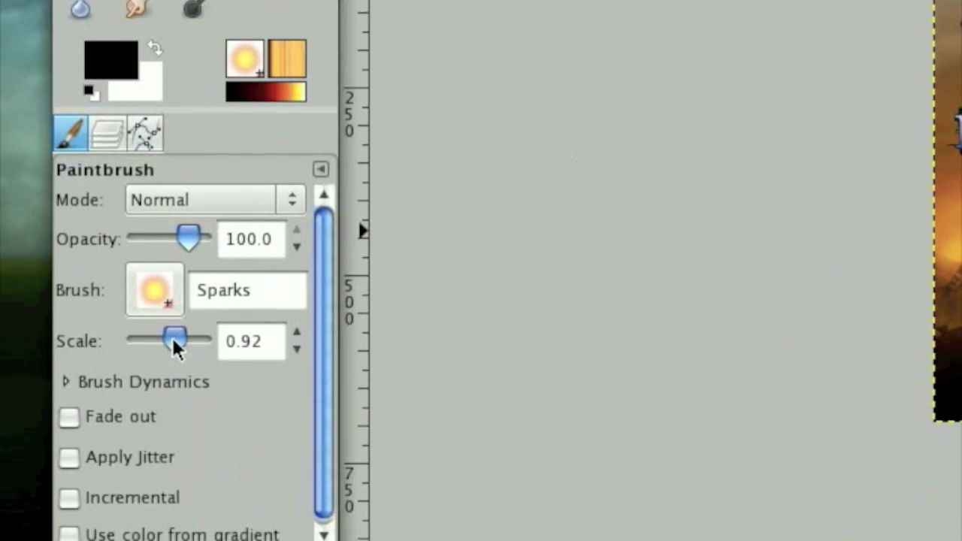
pyautogui.moveTo(29, 462); pyautogui.dragTo(32, 462)
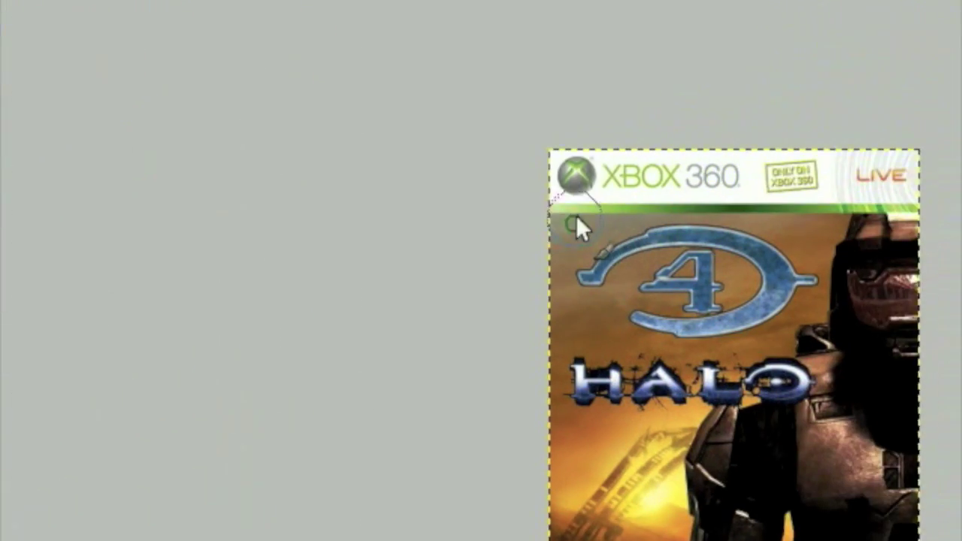
pyautogui.moveTo(576, 217)
pyautogui.mouseDown()
pyautogui.moveTo(558, 263)
pyautogui.moveTo(675, 166)
pyautogui.moveTo(619, 266)
pyautogui.moveTo(620, 337)
pyautogui.mouseUp()
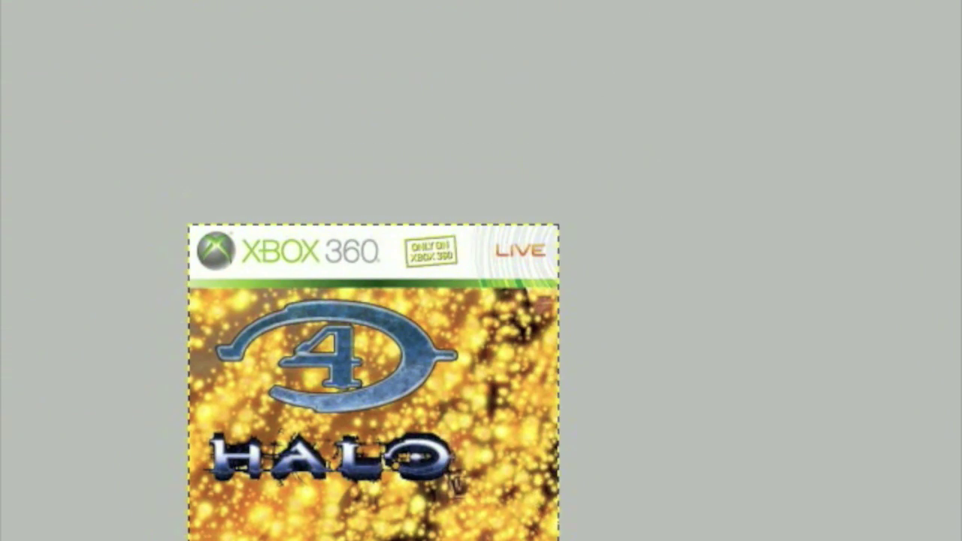
# Start the Displace filter on the sparks layer and choose the New Layer itself as the map for both displacement directions.
pyautogui.click(430, 4)
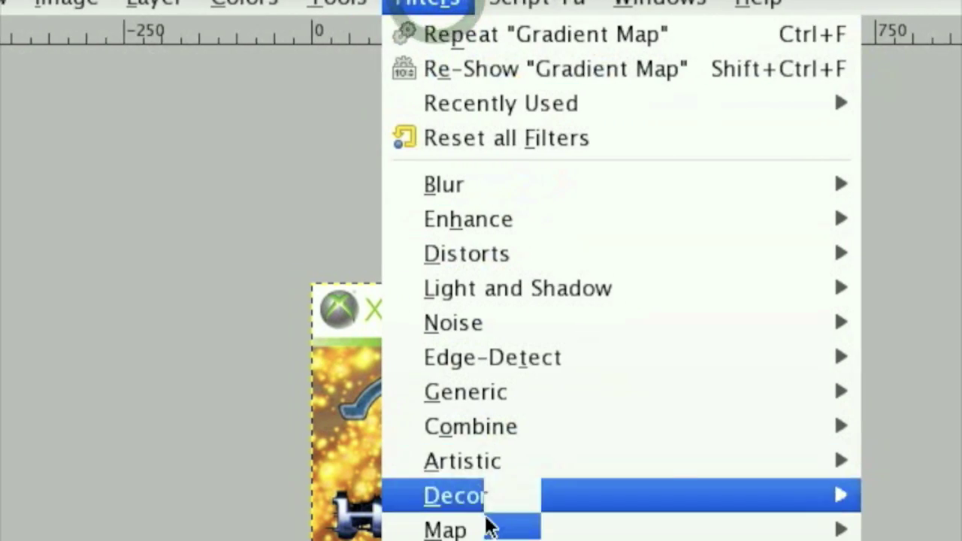
pyautogui.moveTo(481, 281)
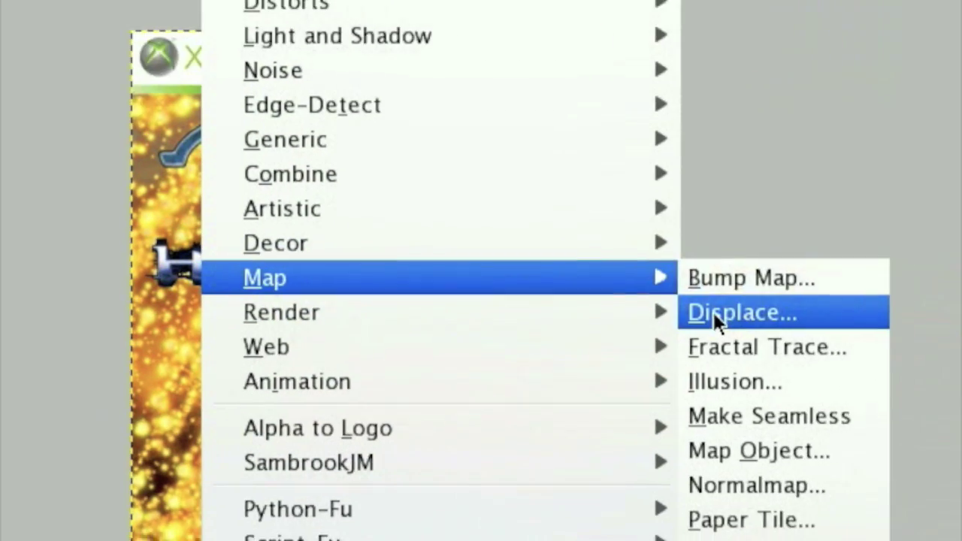
pyautogui.click(896, 323)
pyautogui.click(331, 214)
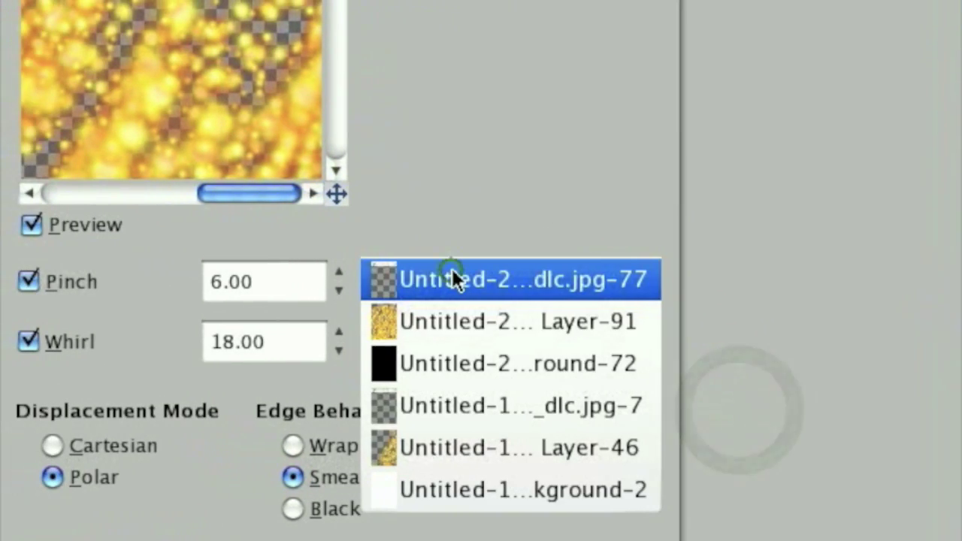
pyautogui.click(473, 307)
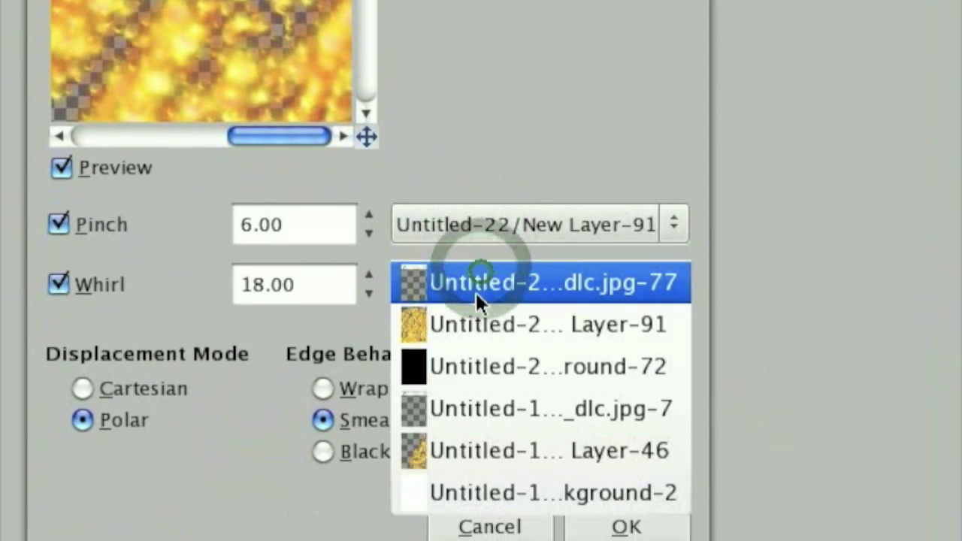
pyautogui.click(476, 324)
# Apply the displacement in Cartesian mode with X 26, Y 25 and Wrap edge behavior.
pyautogui.moveTo(250, 137); pyautogui.dragTo(206, 135)
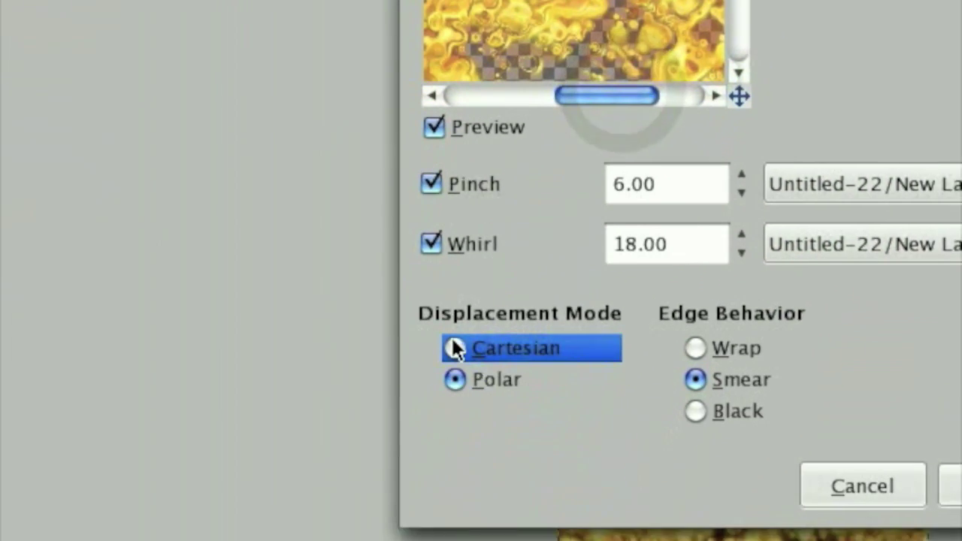
pyautogui.click(323, 528)
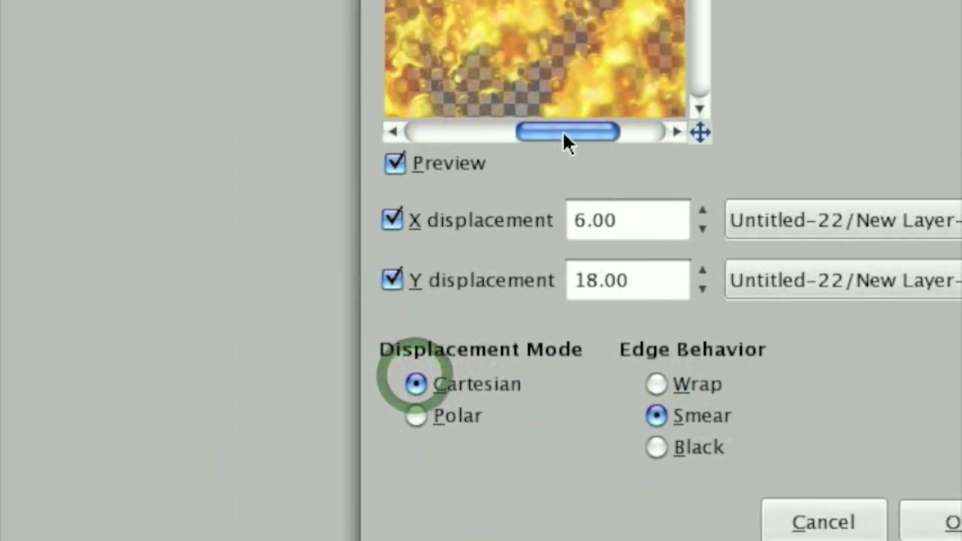
pyautogui.moveTo(564, 137); pyautogui.dragTo(547, 134)
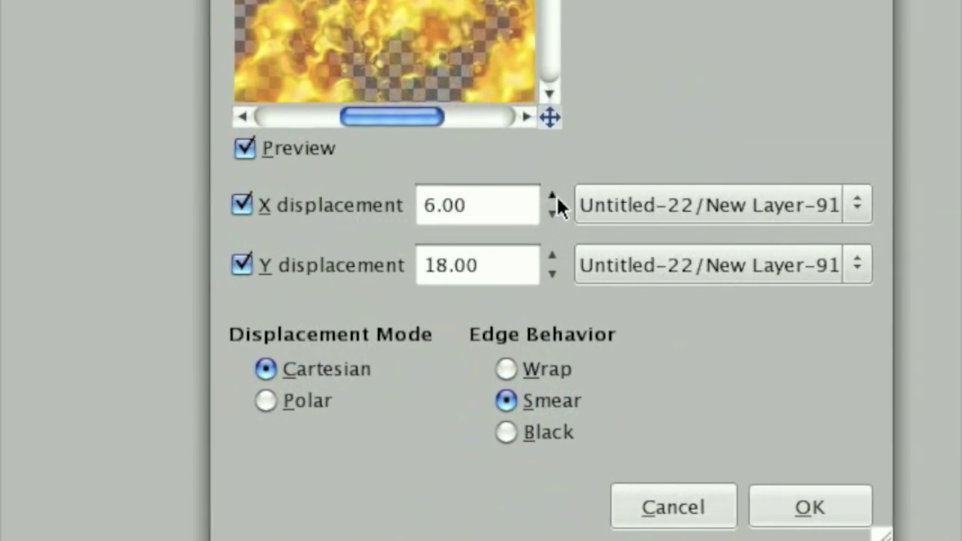
pyautogui.click(660, 133)
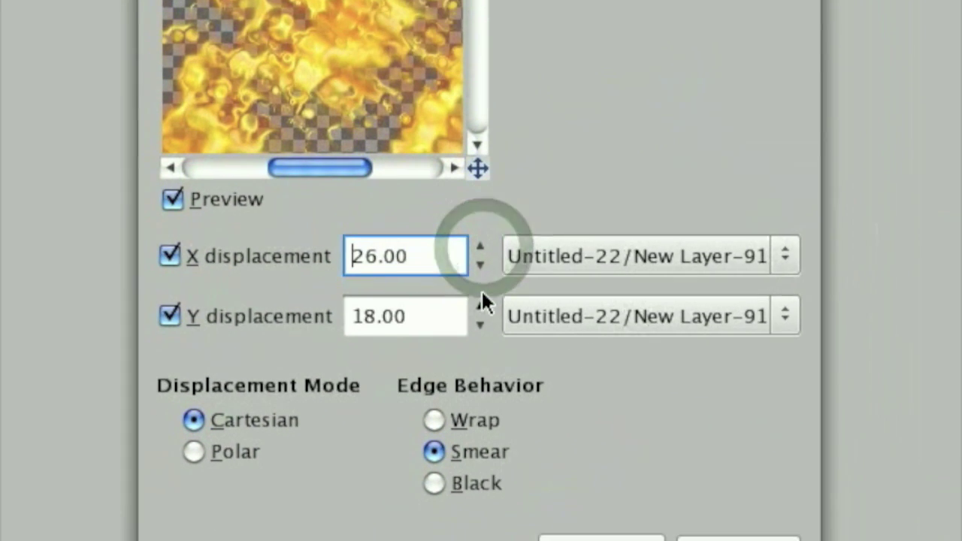
pyautogui.click(481, 306)
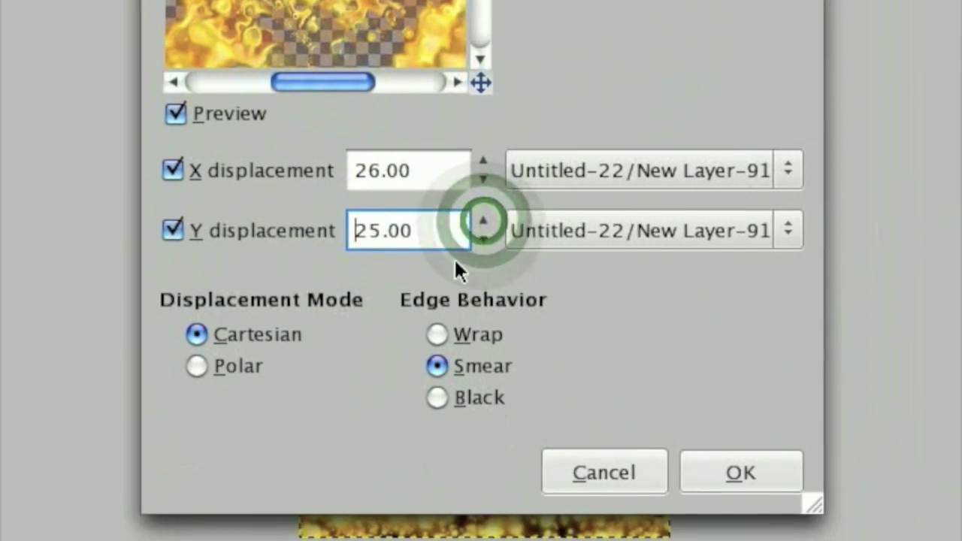
pyautogui.click(437, 335)
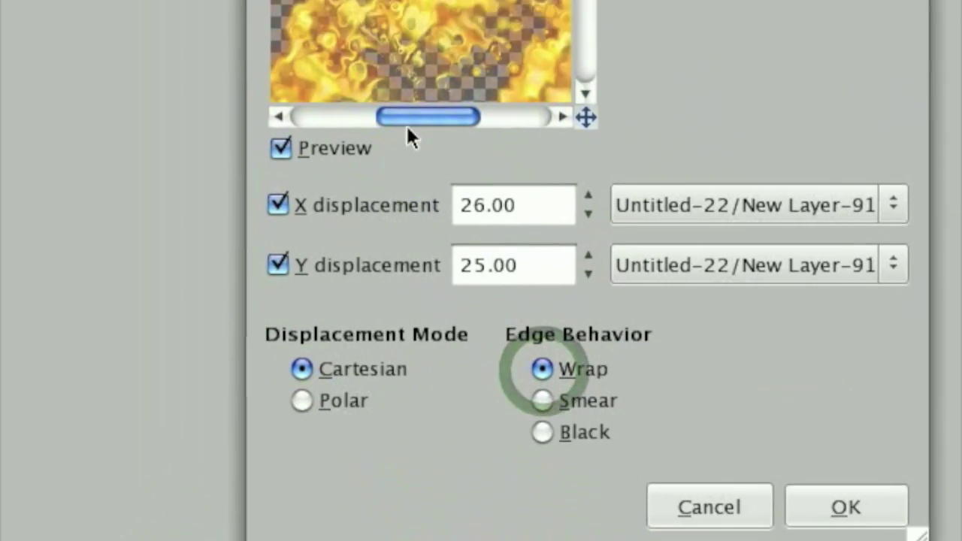
pyautogui.moveTo(407, 120); pyautogui.dragTo(437, 121)
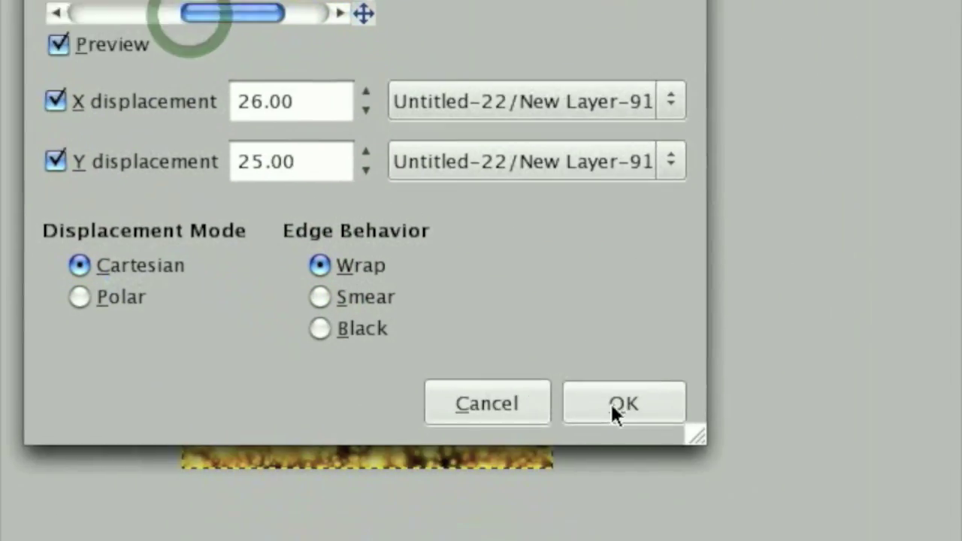
pyautogui.click(842, 510)
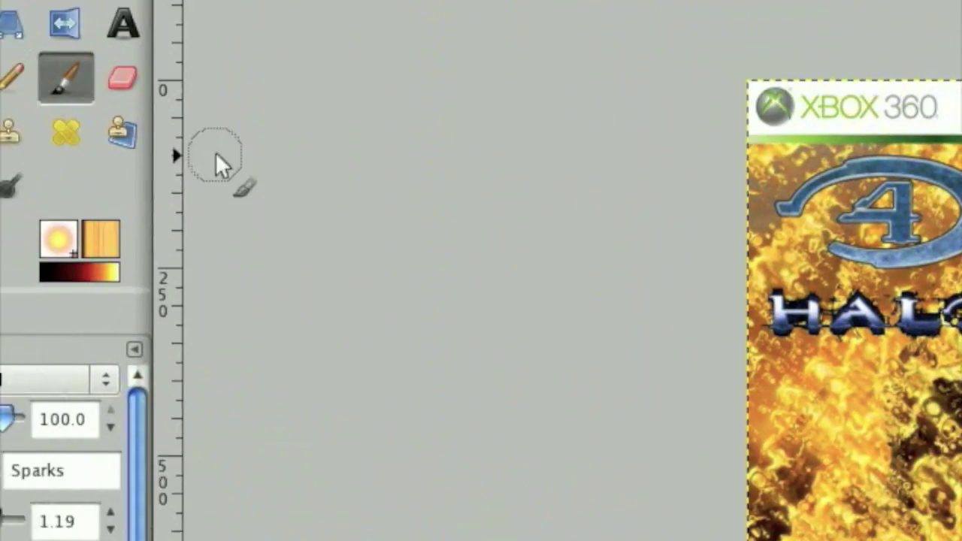
# Set the displaced sparks layer's blend mode to Overlay and add a layer mask to it.
pyautogui.click(0, 318)
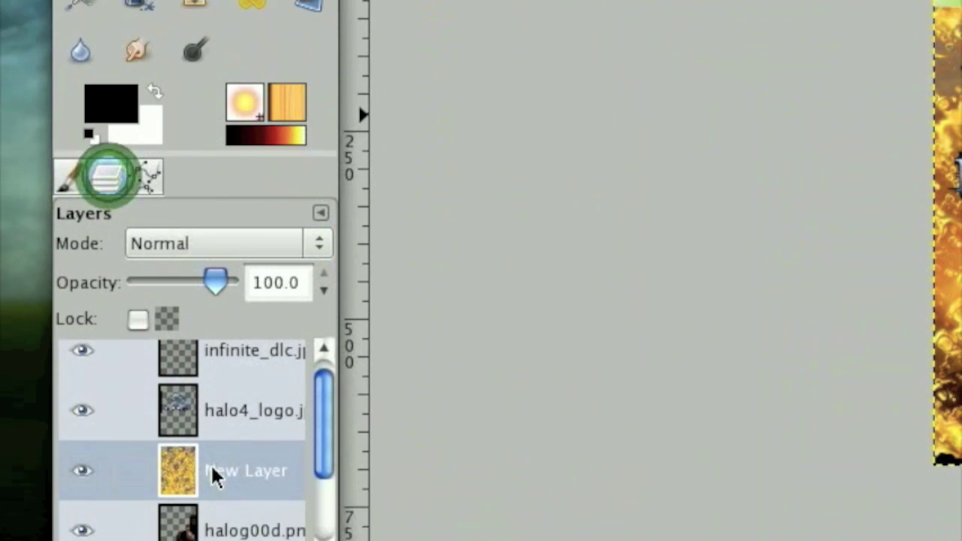
pyautogui.click(214, 475)
pyautogui.click(208, 246)
pyautogui.click(235, 473)
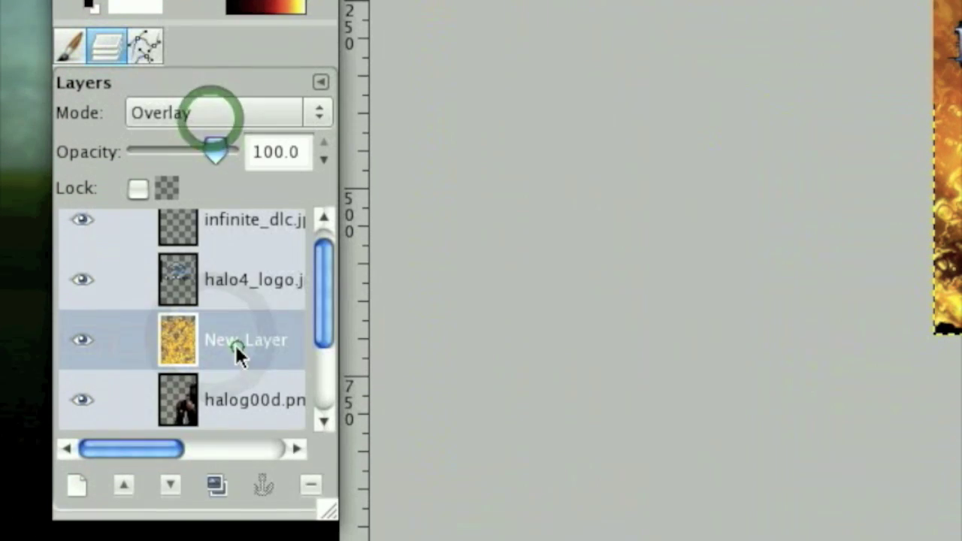
pyautogui.click(235, 347)
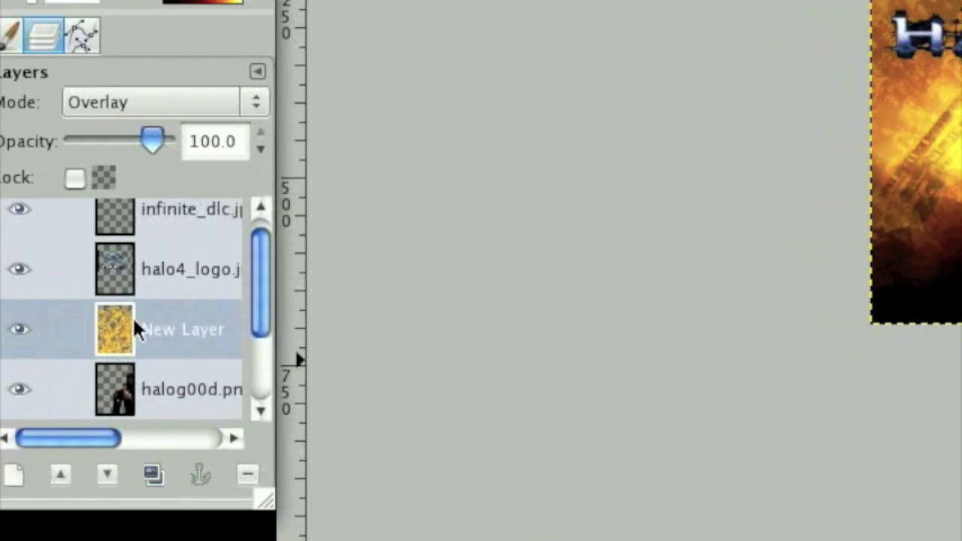
pyautogui.rightClick(135, 331)
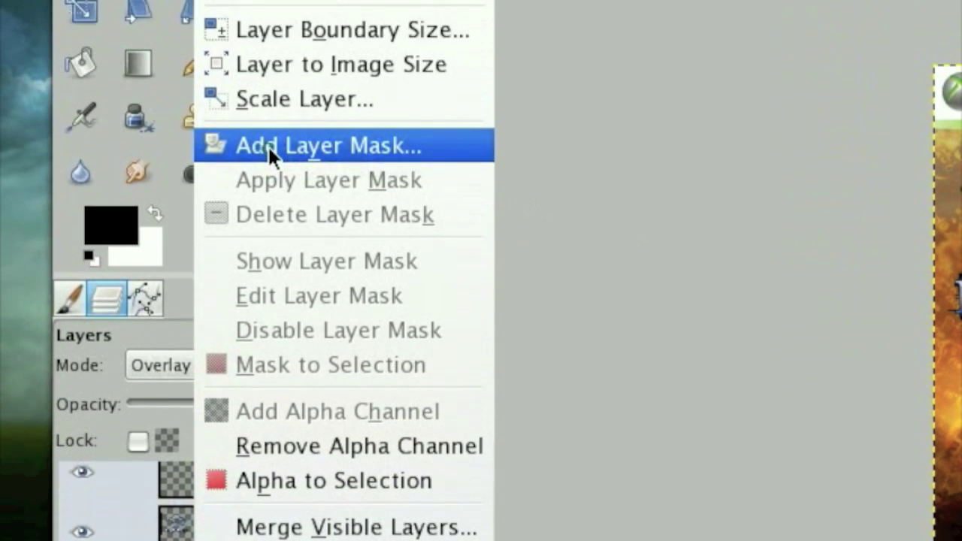
pyautogui.click(269, 149)
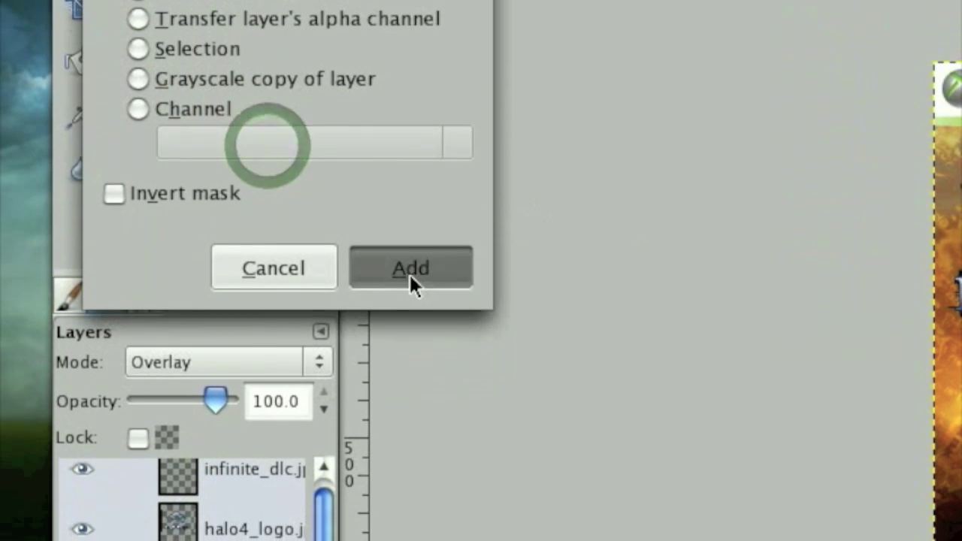
# Set the Paintbrush to the Circle Fuzzy (19) brush at a scale of 2.65 for painting on the sparks layer's mask.
pyautogui.click(79, 290)
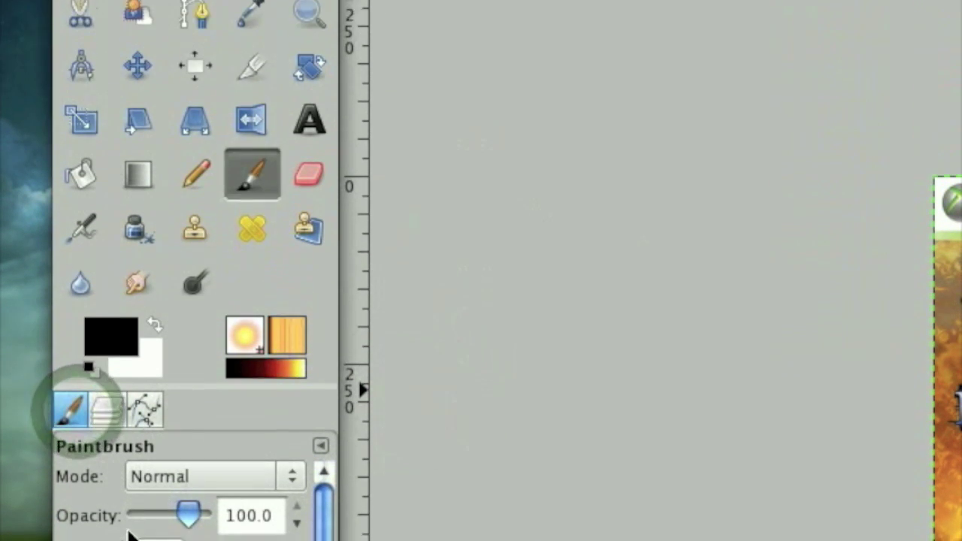
pyautogui.click(146, 389)
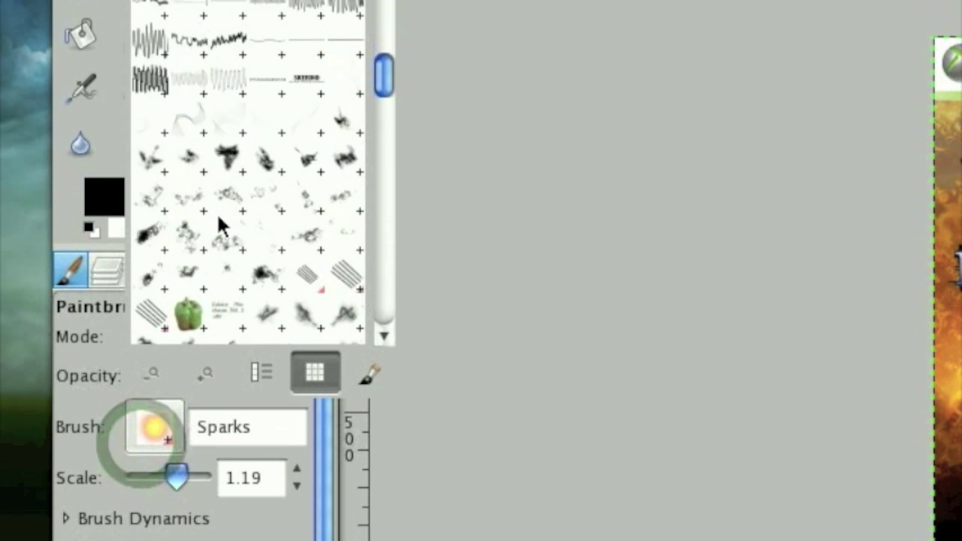
pyautogui.scroll(8, 218, 217)
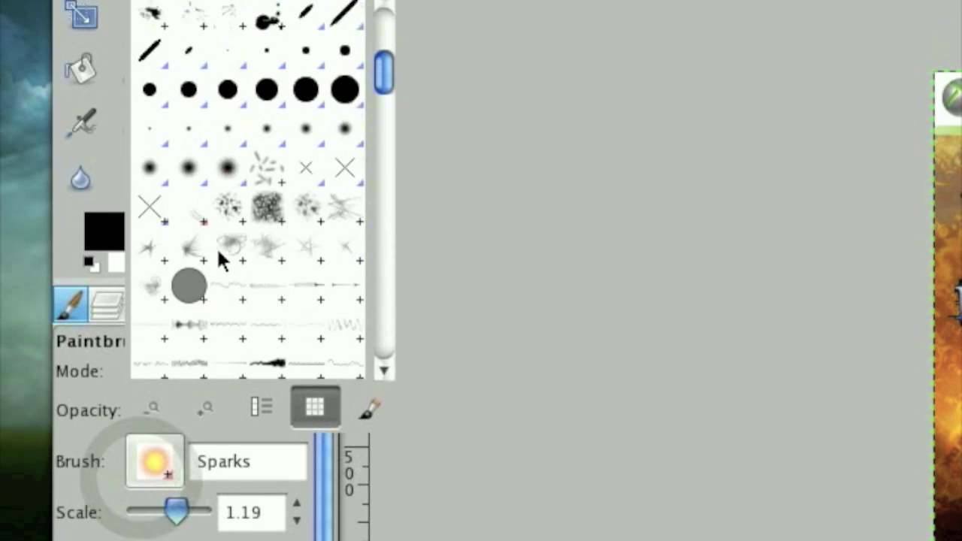
pyautogui.doubleClick(234, 197)
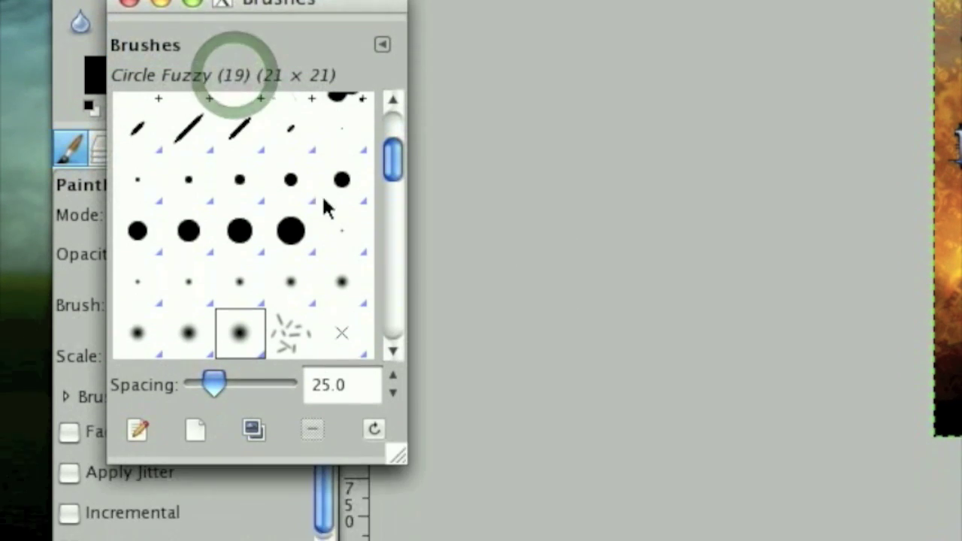
pyautogui.click(129, 147)
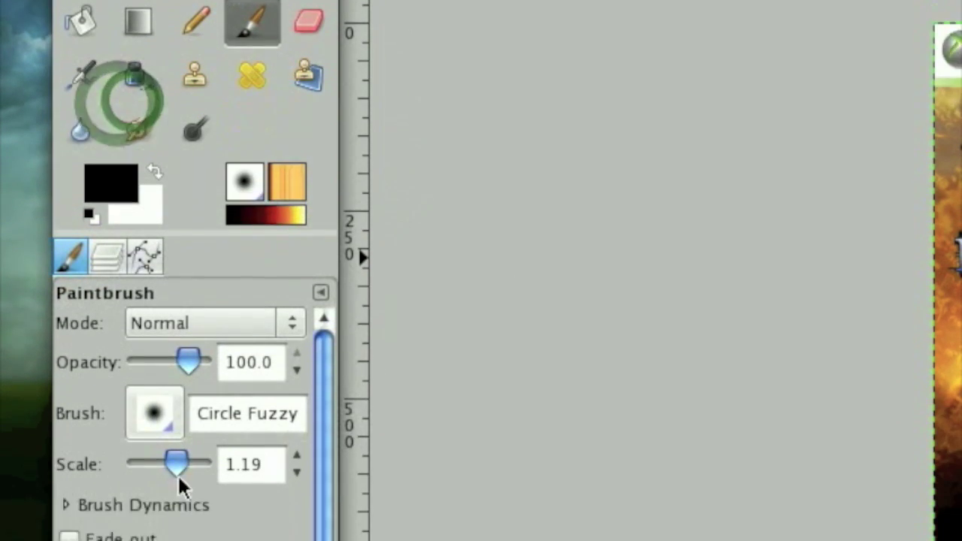
pyautogui.moveTo(182, 330); pyautogui.dragTo(184, 331)
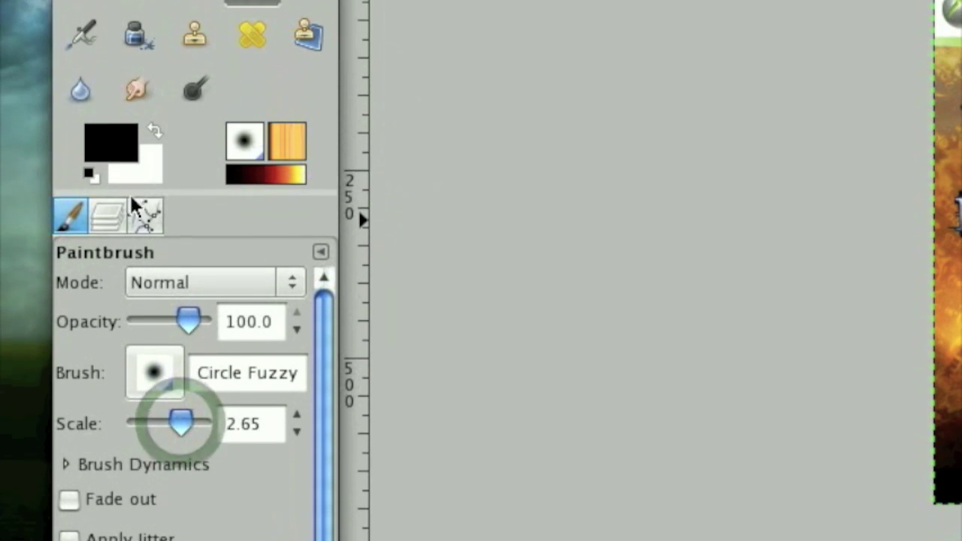
pyautogui.click(93, 214)
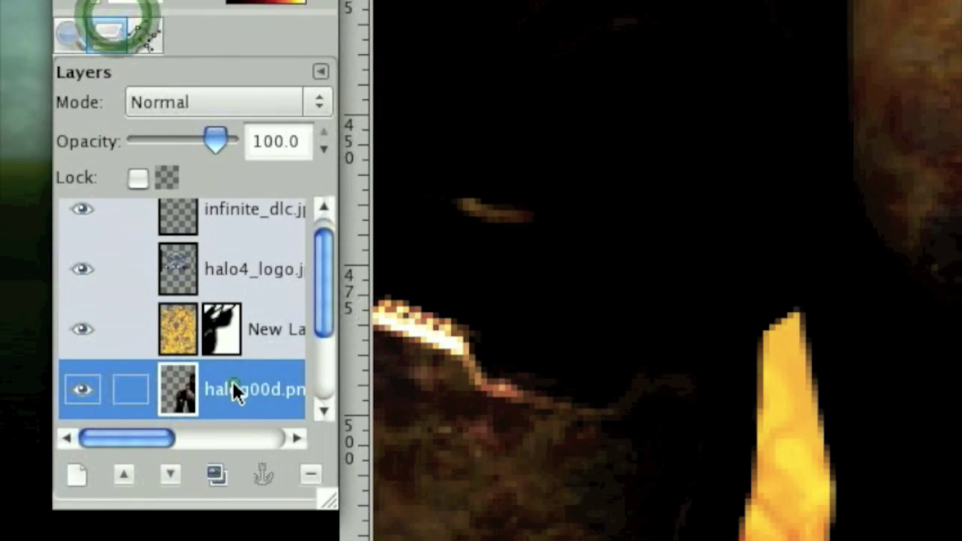
# Select the halog00d.png layer and set up the Dodge/Burn tool in Burn mode with its brush scale at 1.19.
pyautogui.click(234, 385)
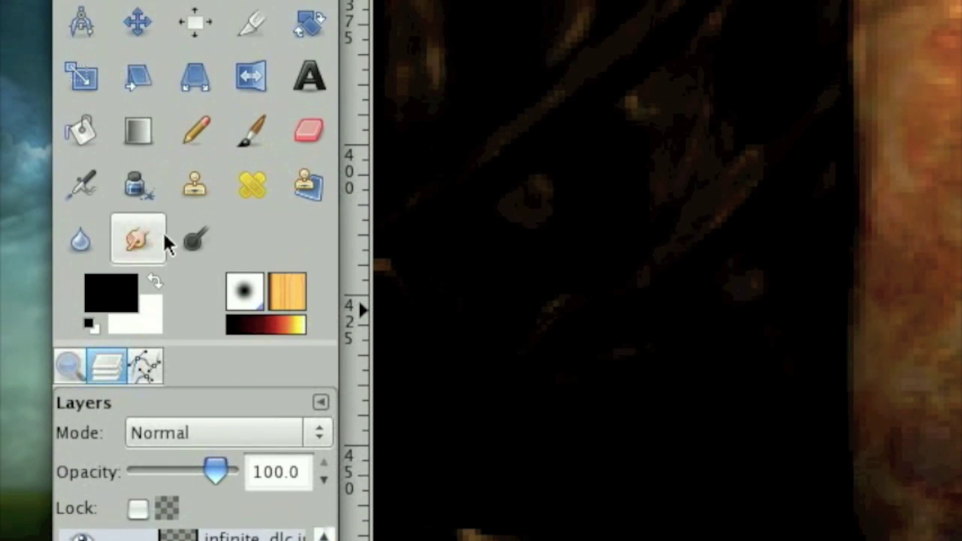
pyautogui.click(194, 114)
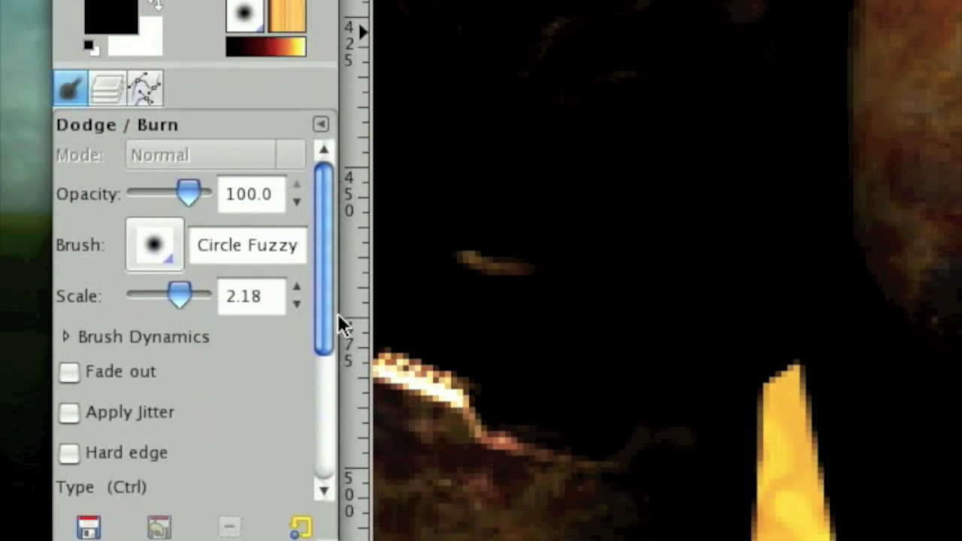
pyautogui.moveTo(323, 297); pyautogui.dragTo(325, 373)
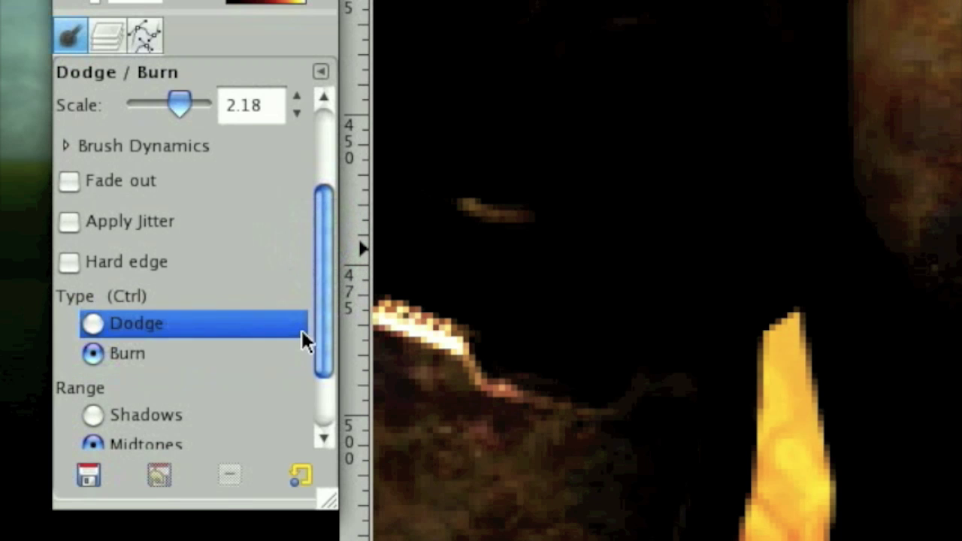
pyautogui.moveTo(326, 315); pyautogui.dragTo(326, 268)
pyautogui.moveTo(184, 196); pyautogui.dragTo(163, 194)
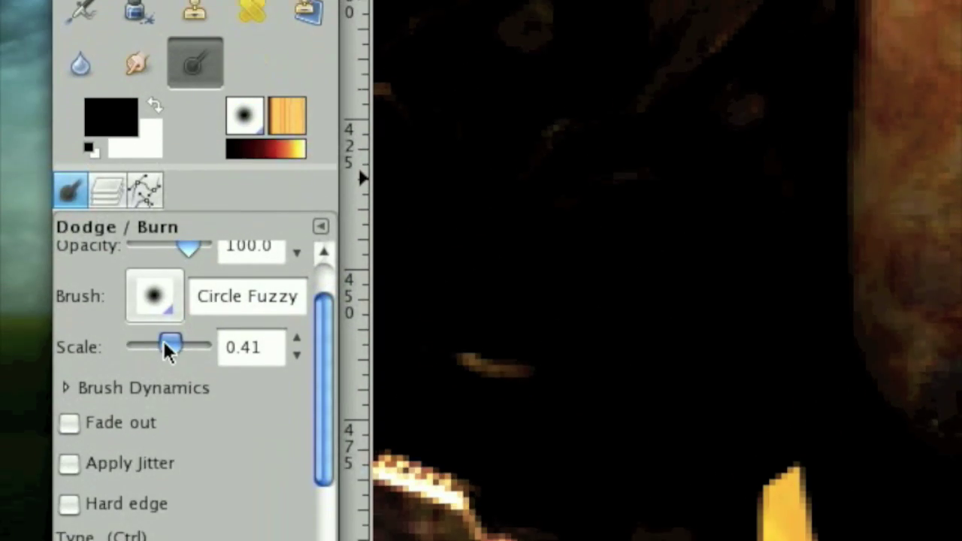
pyautogui.moveTo(163, 269); pyautogui.dragTo(172, 298)
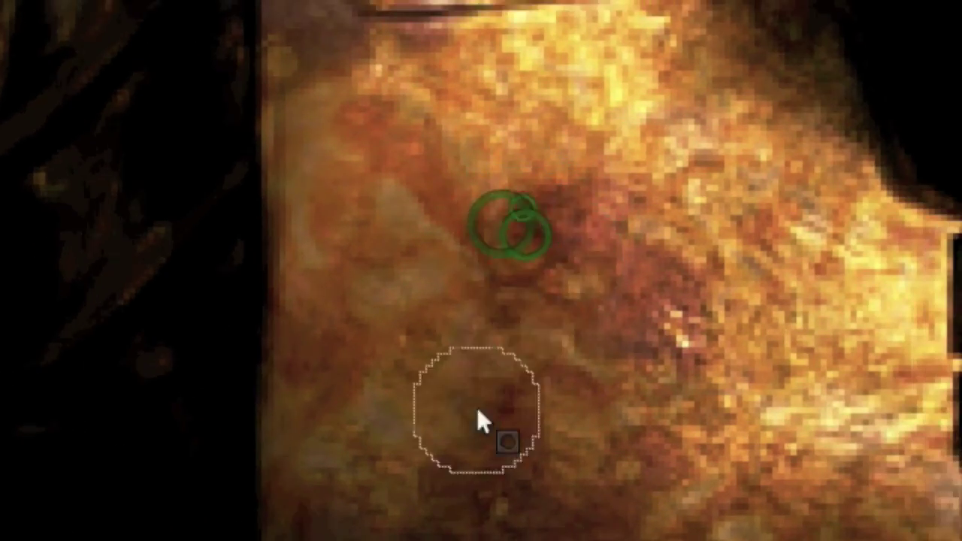
# Burn dark scorch marks into the middle of the character's large armor plate below the Halo logo.
pyautogui.moveTo(680, 303); pyautogui.dragTo(690, 281)
pyautogui.moveTo(665, 348); pyautogui.dragTo(748, 249)
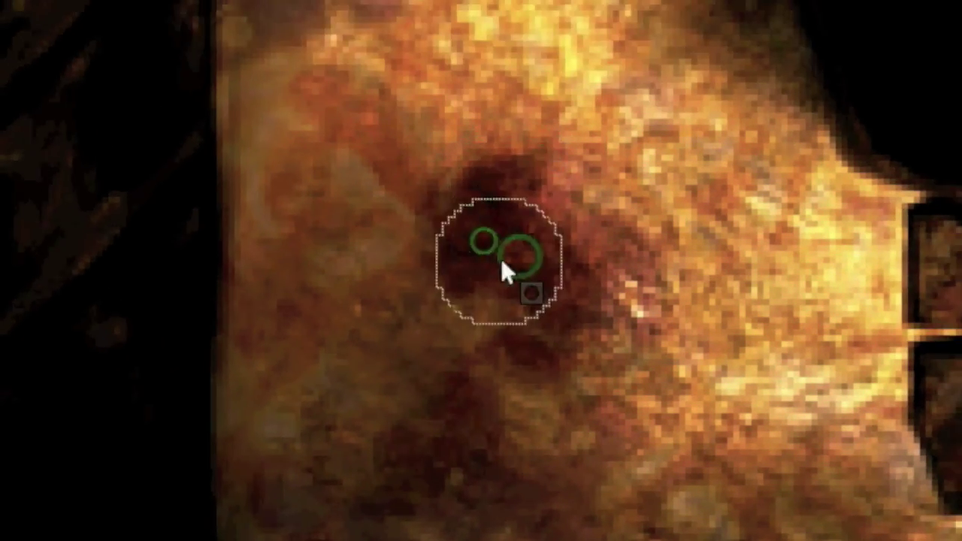
pyautogui.click(489, 256)
pyautogui.click(471, 334)
pyautogui.click(500, 374)
pyautogui.click(484, 374)
pyautogui.click(510, 443)
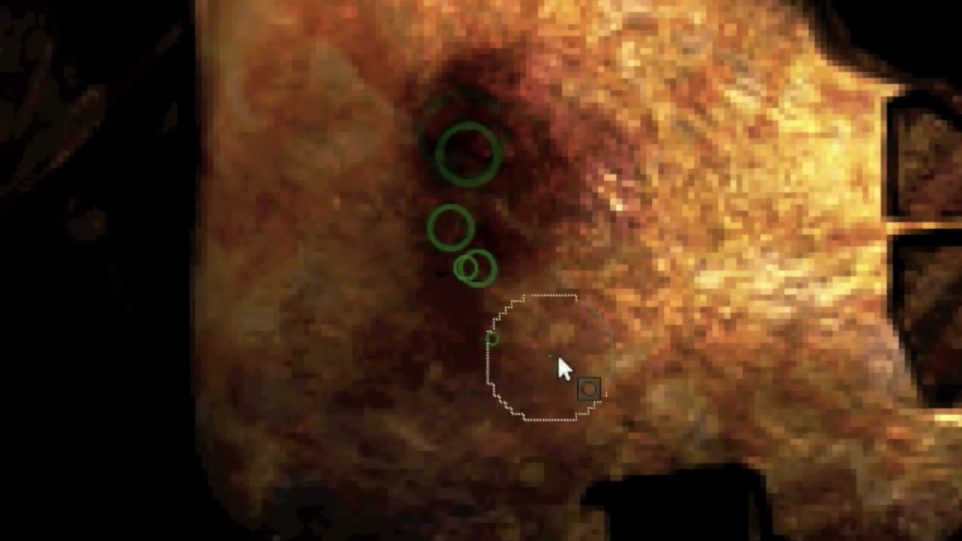
pyautogui.click(568, 460)
pyautogui.click(576, 403)
pyautogui.click(629, 366)
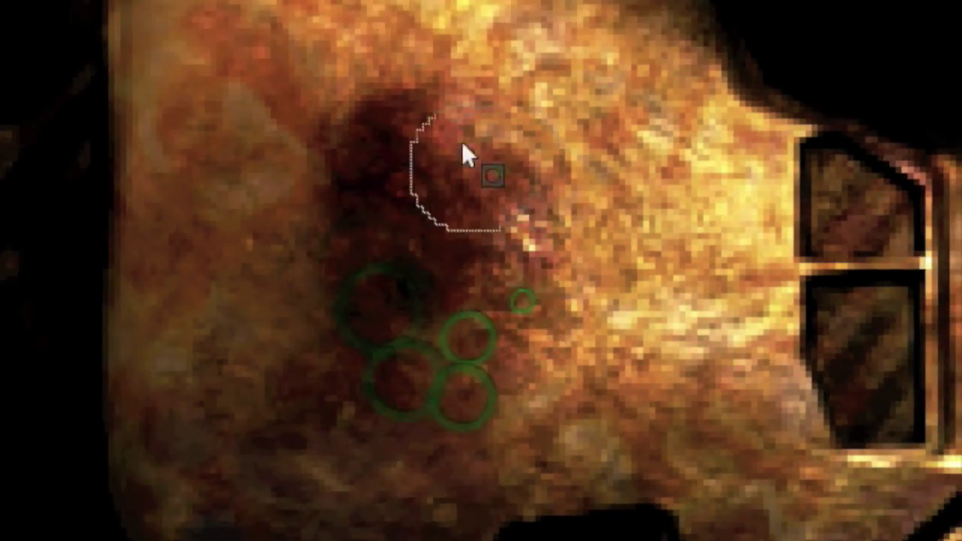
pyautogui.click(500, 171)
pyautogui.click(454, 113)
pyautogui.click(486, 127)
pyautogui.click(436, 126)
pyautogui.click(412, 18)
pyautogui.click(383, 59)
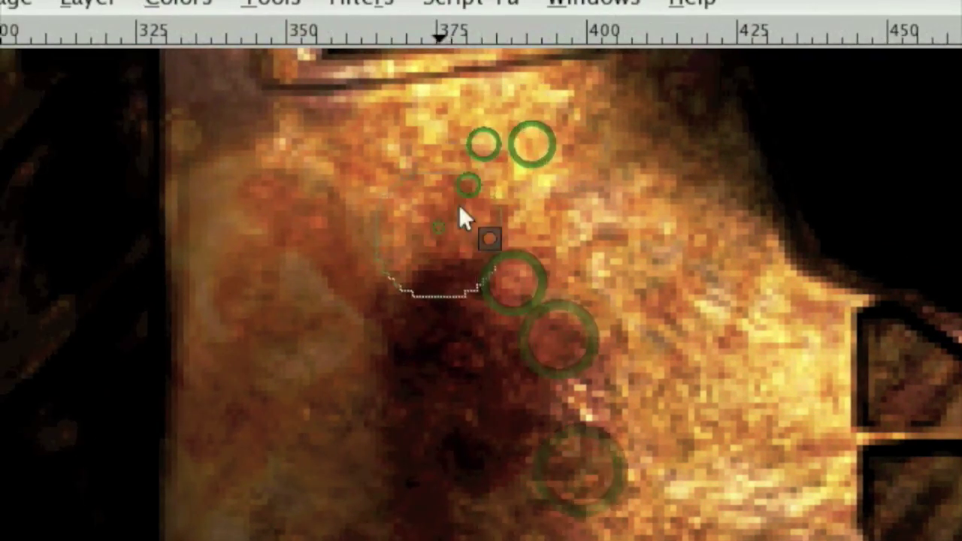
pyautogui.click(444, 131)
pyautogui.click(373, 15)
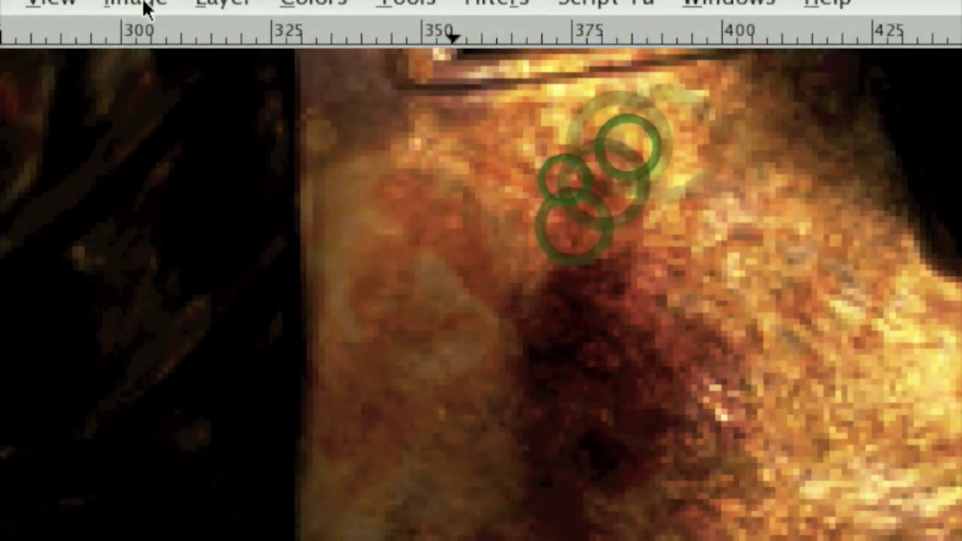
# Burn dark scorch marks into the smaller armor plate just beside the O of the Halo logo.
pyautogui.click(52, 3)
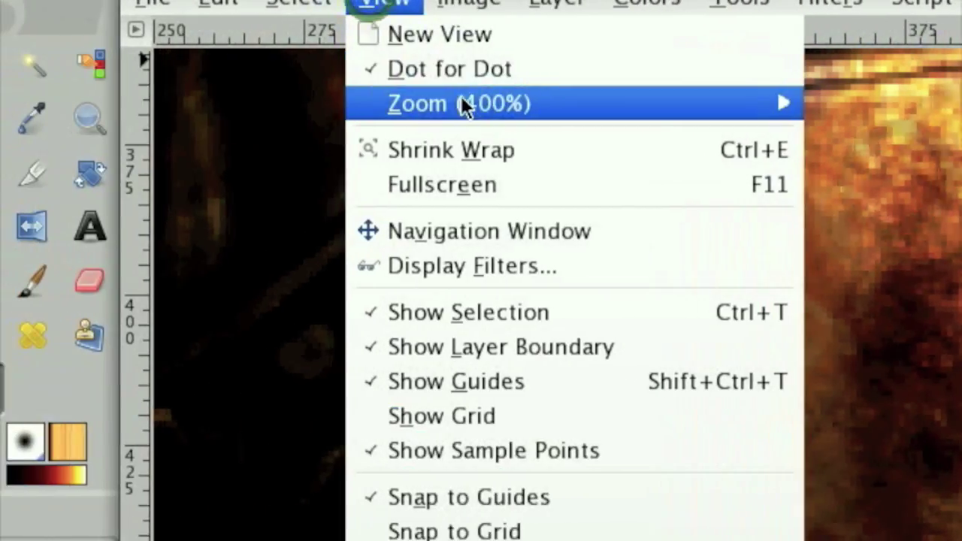
pyautogui.moveTo(468, 101)
pyautogui.click(602, 337)
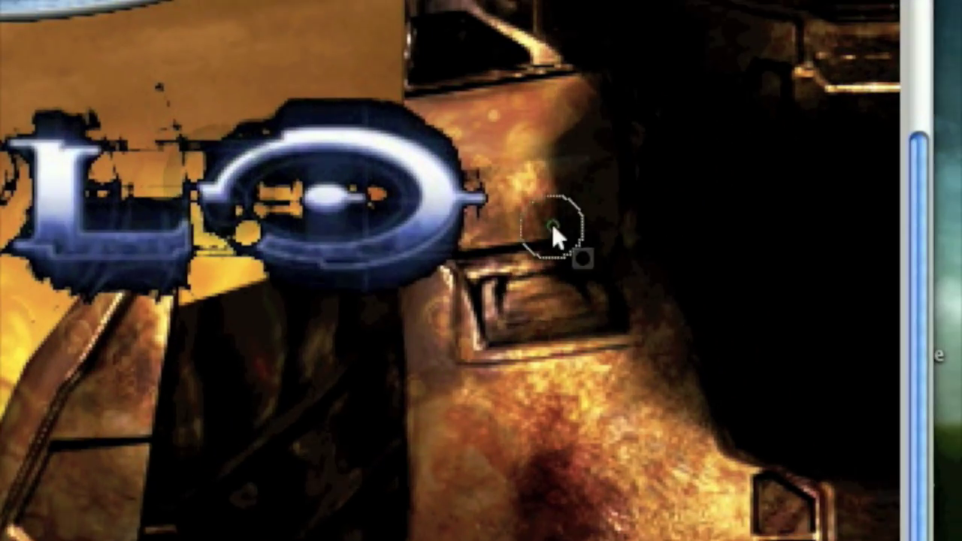
pyautogui.click(546, 157)
pyautogui.click(538, 136)
pyautogui.click(518, 123)
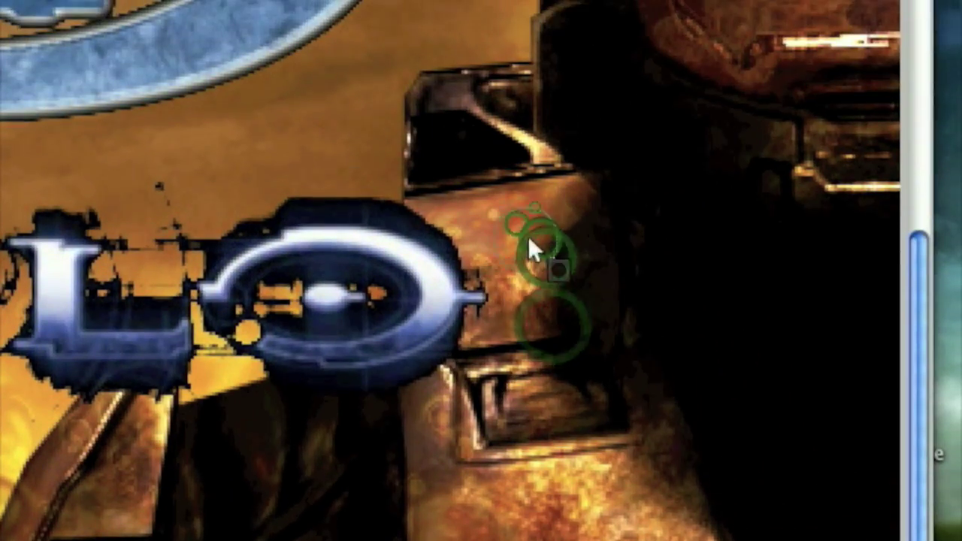
pyautogui.click(535, 110)
pyautogui.click(534, 114)
pyautogui.click(508, 245)
pyautogui.click(497, 254)
pyautogui.click(447, 262)
pyautogui.click(475, 271)
pyautogui.click(475, 282)
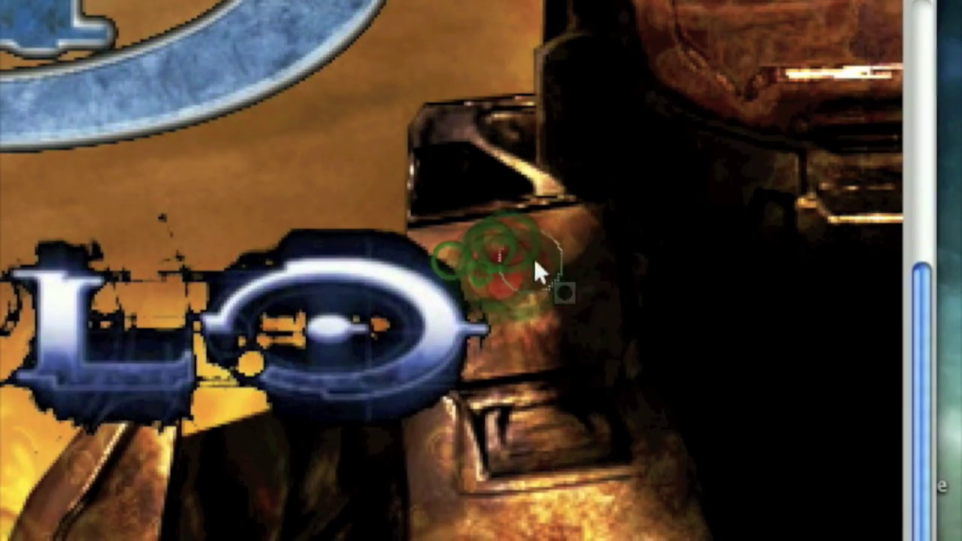
pyautogui.click(519, 278)
pyautogui.click(520, 268)
pyautogui.click(538, 250)
pyautogui.click(520, 263)
pyautogui.click(530, 269)
pyautogui.click(524, 354)
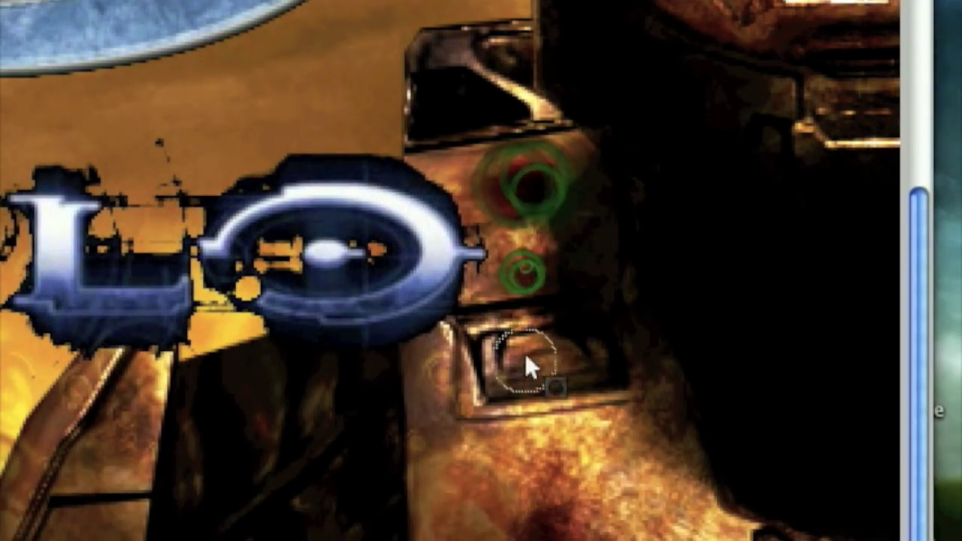
pyautogui.click(520, 350)
pyautogui.click(526, 279)
pyautogui.click(525, 292)
pyautogui.click(522, 307)
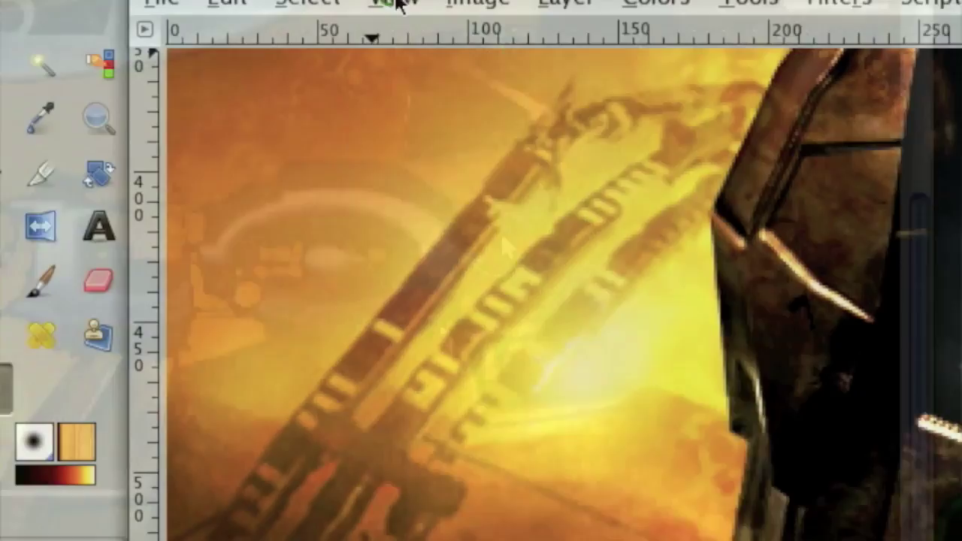
# Burn the lower armor near the cover's right edge while viewing the image at 100%.
pyautogui.click(379, 6)
pyautogui.moveTo(527, 104)
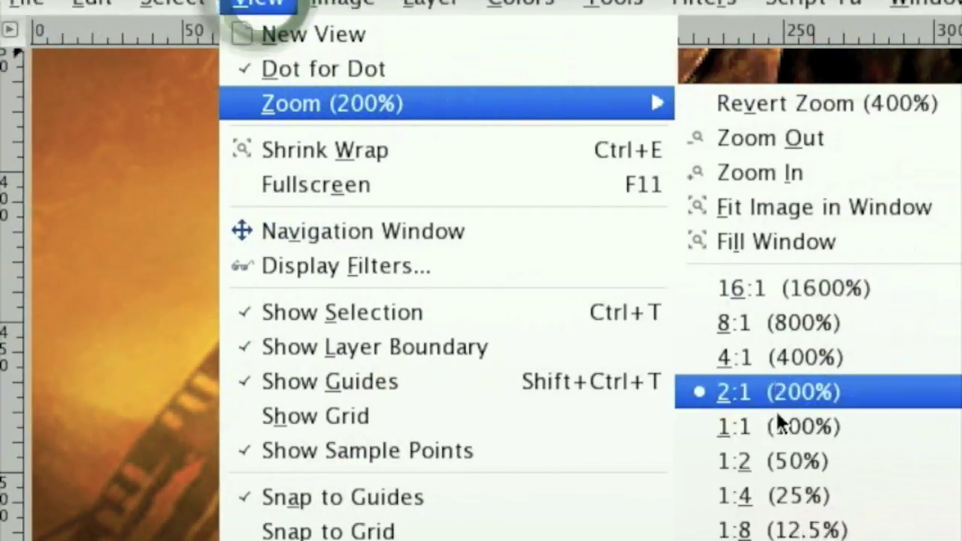
pyautogui.click(778, 427)
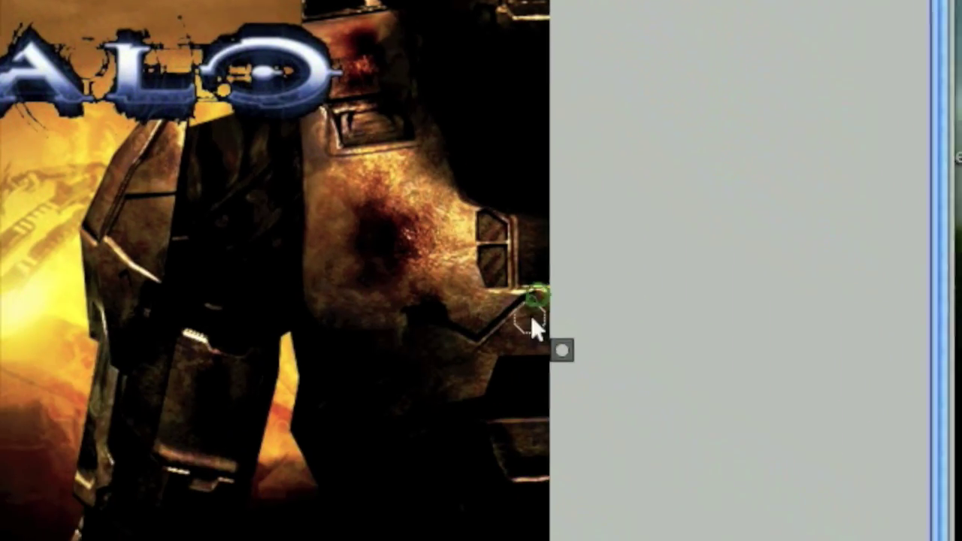
pyautogui.click(532, 321)
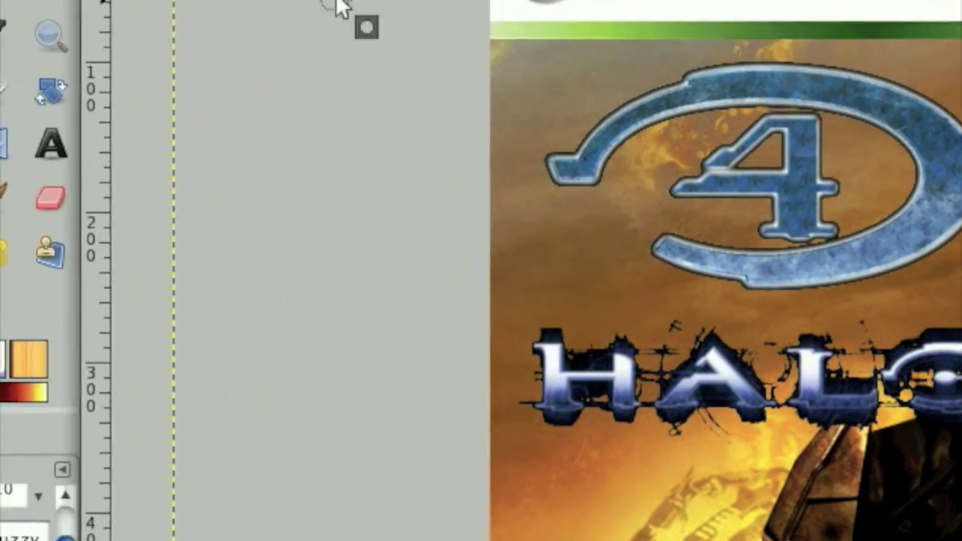
# Add the rating image esrb_m.png from the Desktop to the cover as a new layer.
pyautogui.click(337, 5)
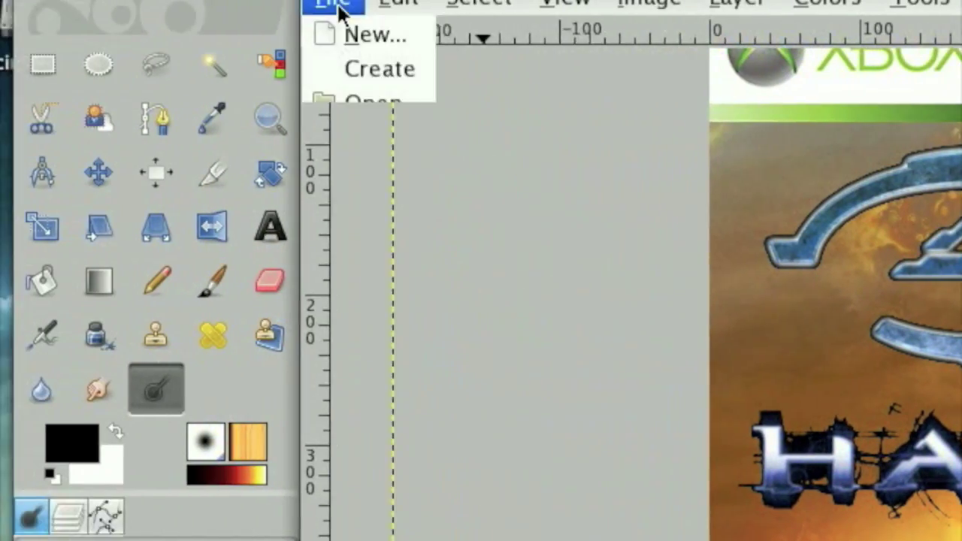
pyautogui.click(379, 4)
pyautogui.click(379, 5)
pyautogui.click(441, 105)
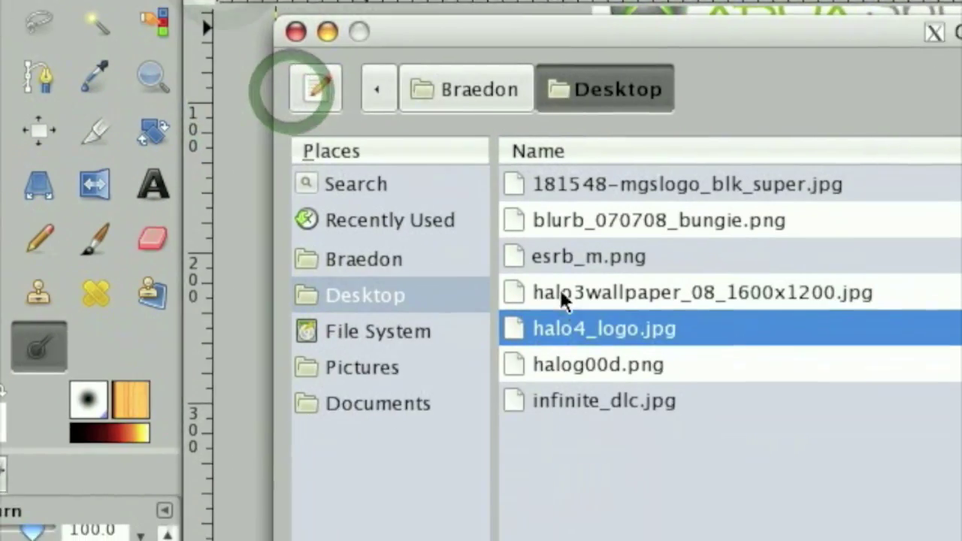
pyautogui.click(718, 288)
pyautogui.click(835, 439)
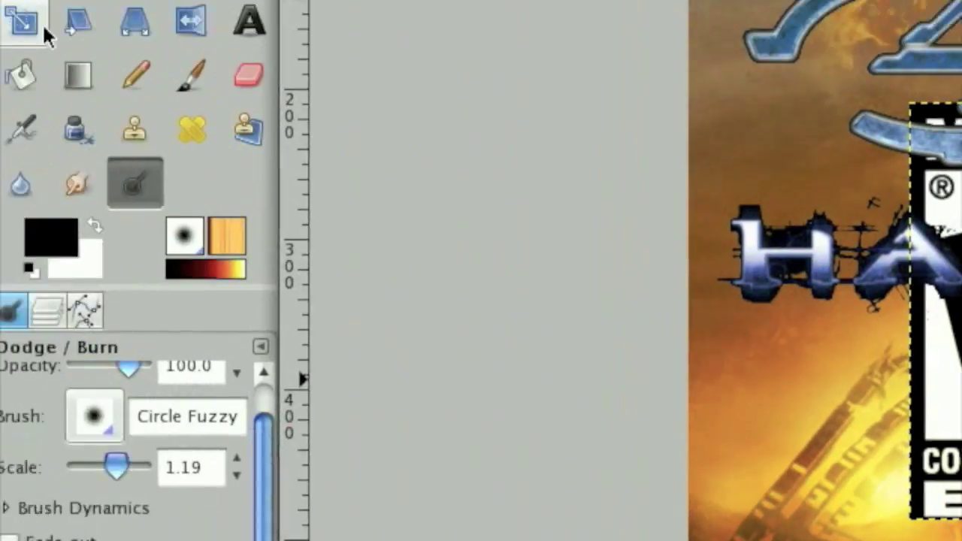
# Scale the ESRB rating layer down and move it to the cover's bottom-left corner.
pyautogui.click(35, 23)
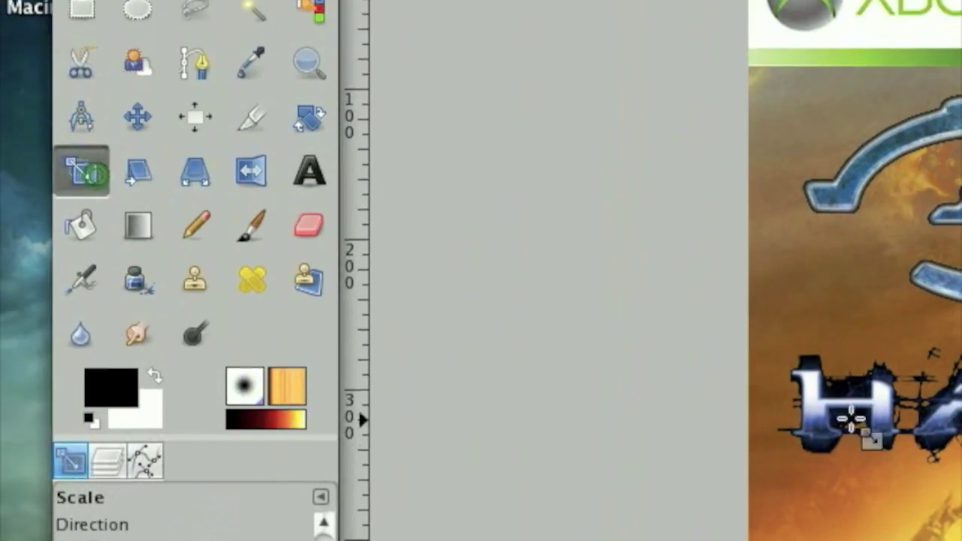
pyautogui.click(325, 73)
pyautogui.moveTo(551, 180); pyautogui.dragTo(722, 454)
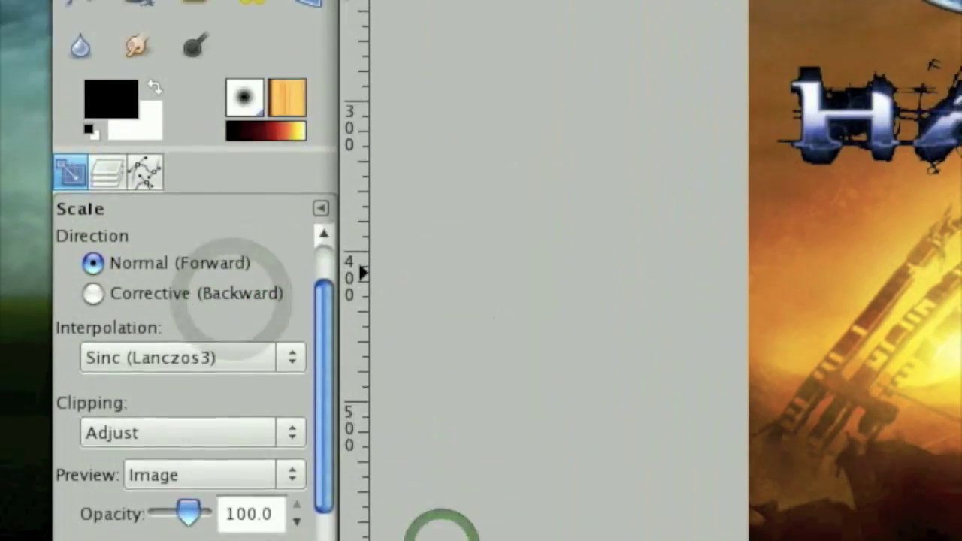
pyautogui.click(137, 127)
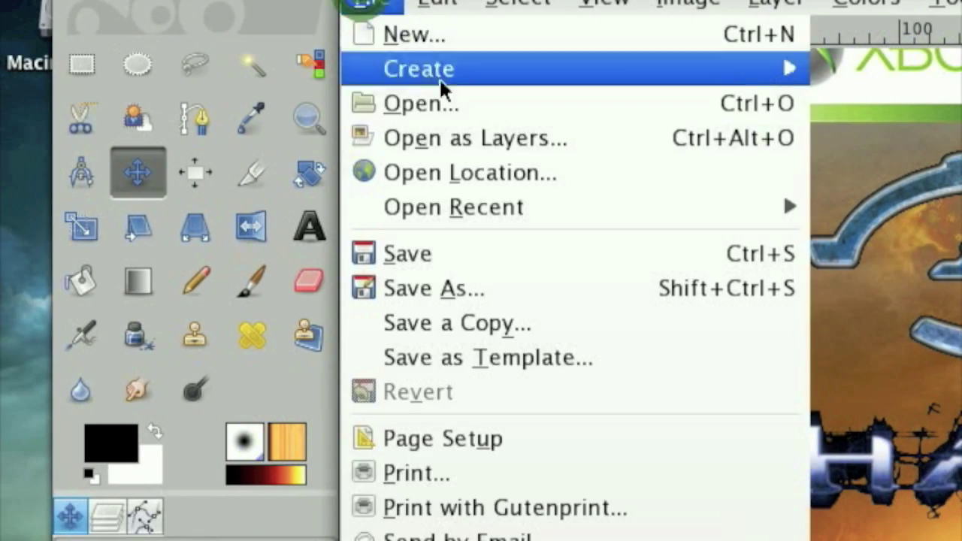
# Add the Bungie logo blurb_070708_bungie.png from the Desktop to the cover as a new layer.
pyautogui.click(461, 136)
pyautogui.click(572, 342)
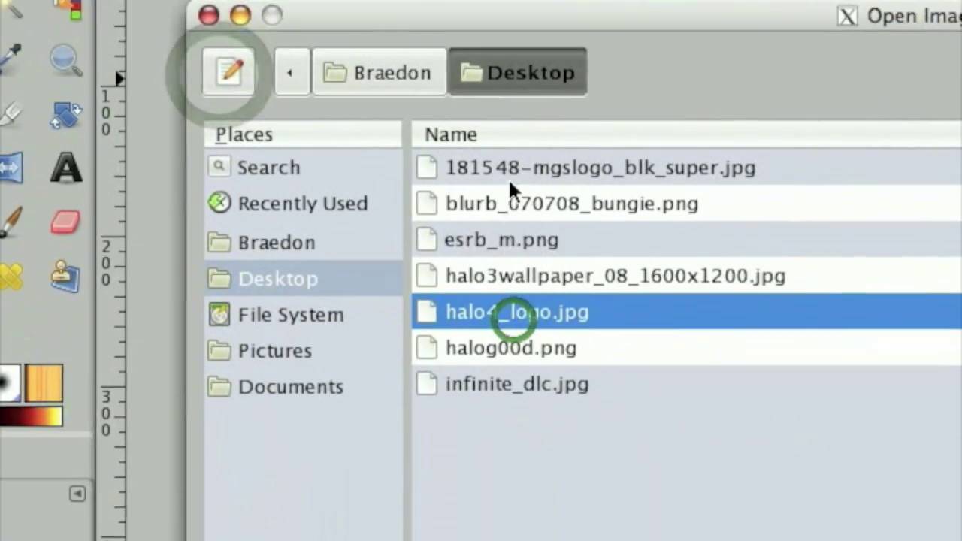
pyautogui.click(492, 246)
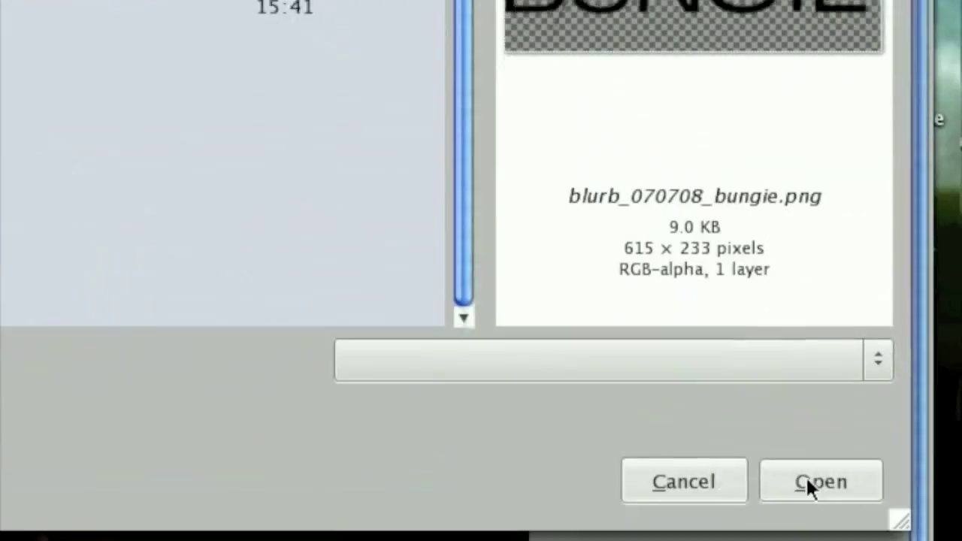
pyautogui.click(808, 479)
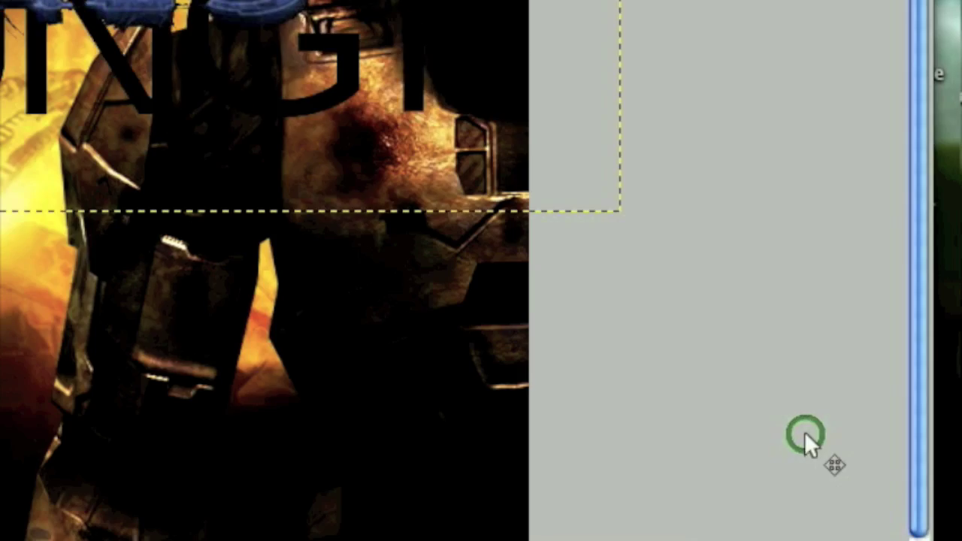
# Position the small Bungie logo in the cover's bottom-right corner.
pyautogui.click(482, 2)
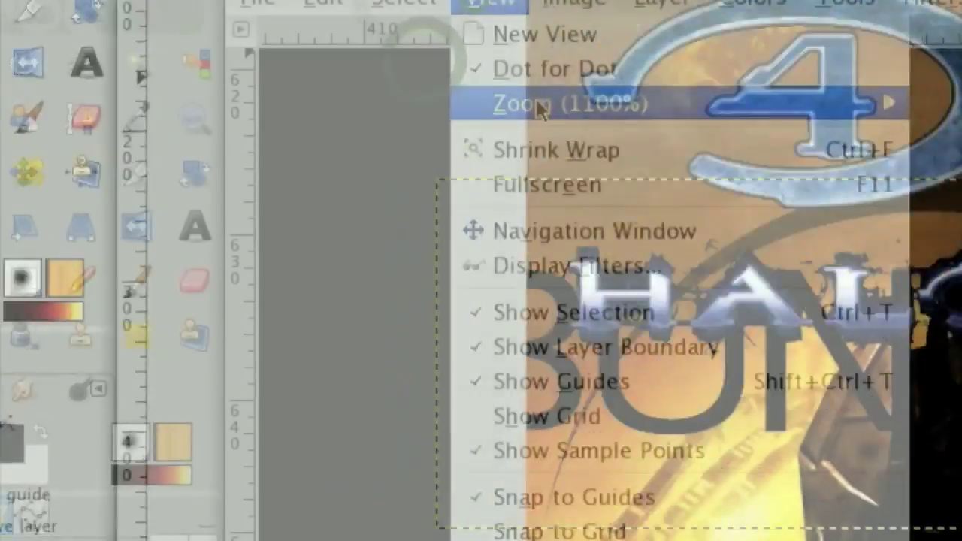
pyautogui.moveTo(538, 107)
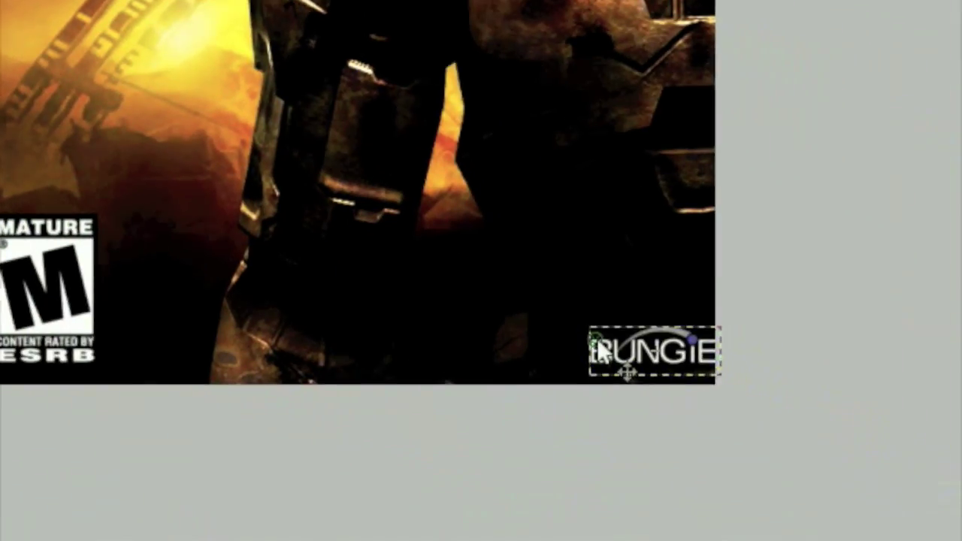
pyautogui.moveTo(523, 340); pyautogui.dragTo(521, 356)
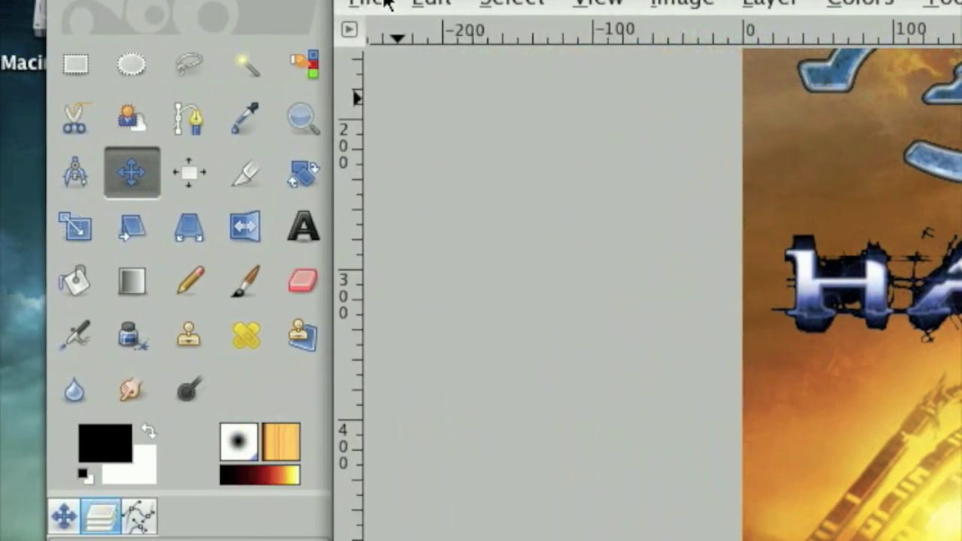
# Add the Microsoft Game Studios logo 181548-mgslogo_blk_super.jpg from the Desktop to the cover as a new layer.
pyautogui.click(59, 3)
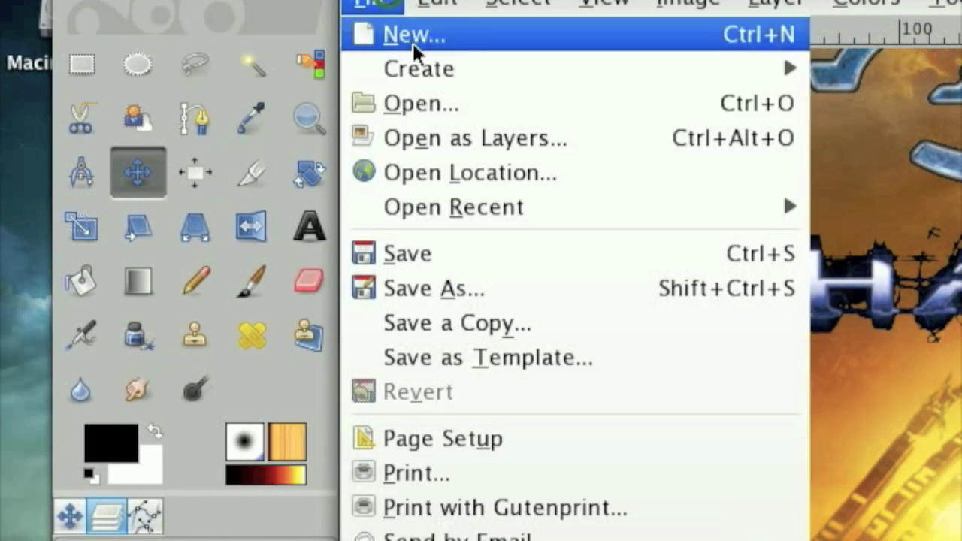
pyautogui.click(440, 126)
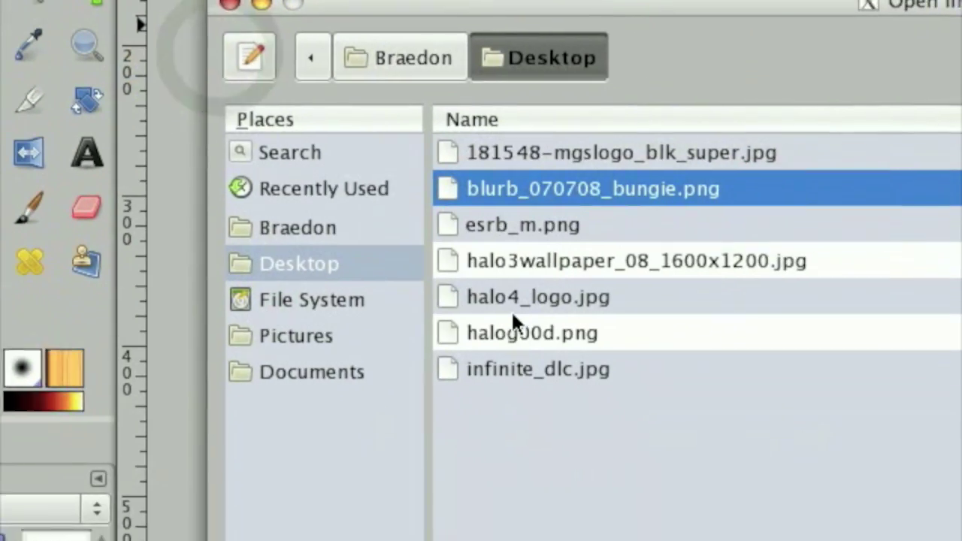
pyautogui.click(533, 153)
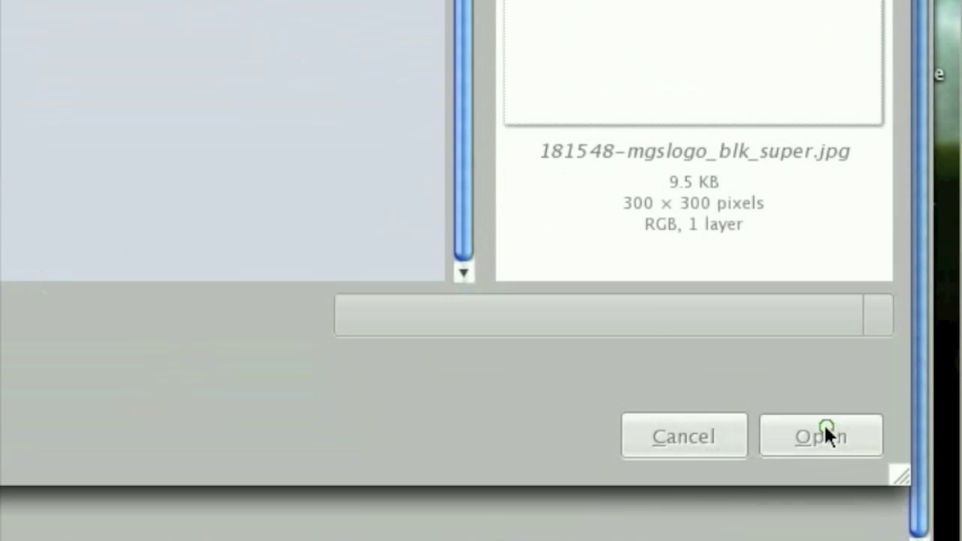
pyautogui.click(821, 436)
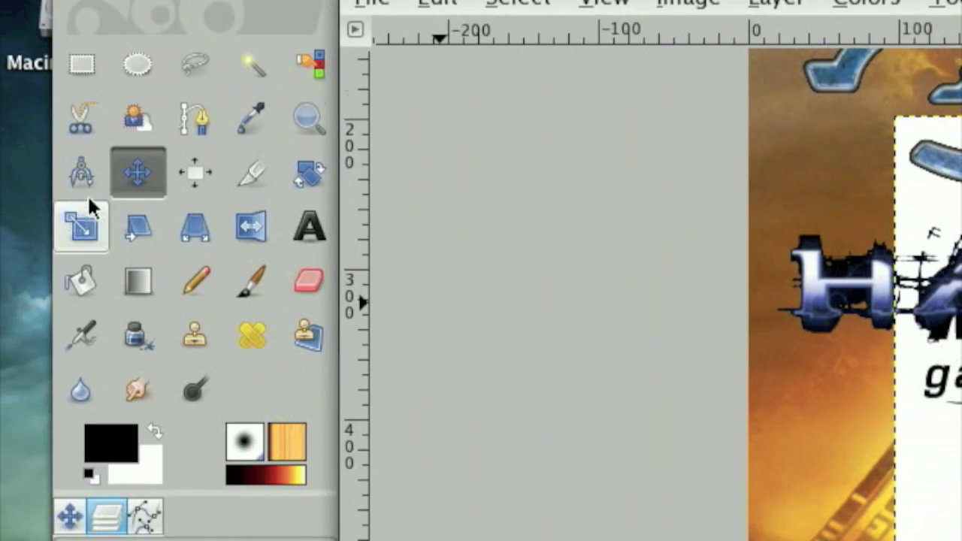
# Scale the Microsoft Game Studios logo layer down to 95 × 95 pixels.
pyautogui.click(872, 354)
pyautogui.moveTo(914, 209); pyautogui.dragTo(643, 381)
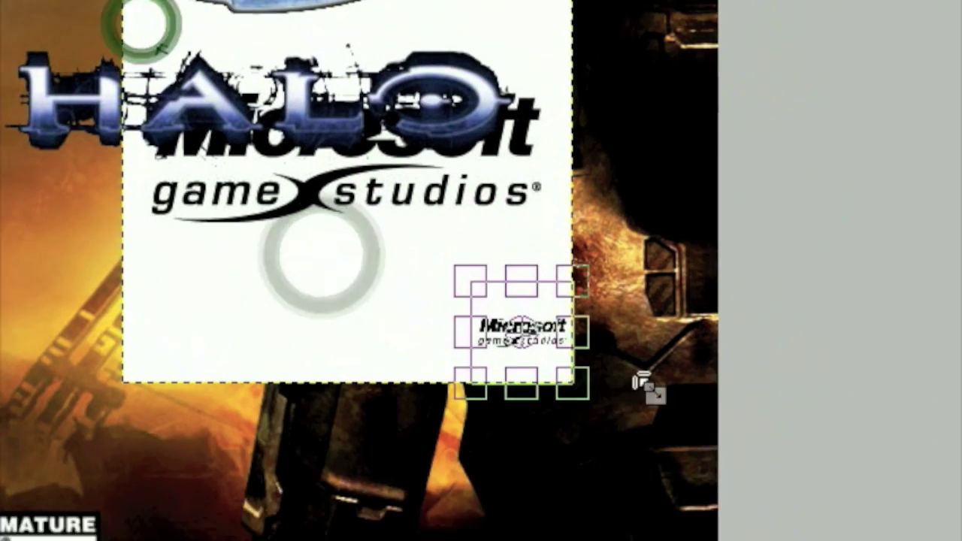
pyautogui.click(536, 360)
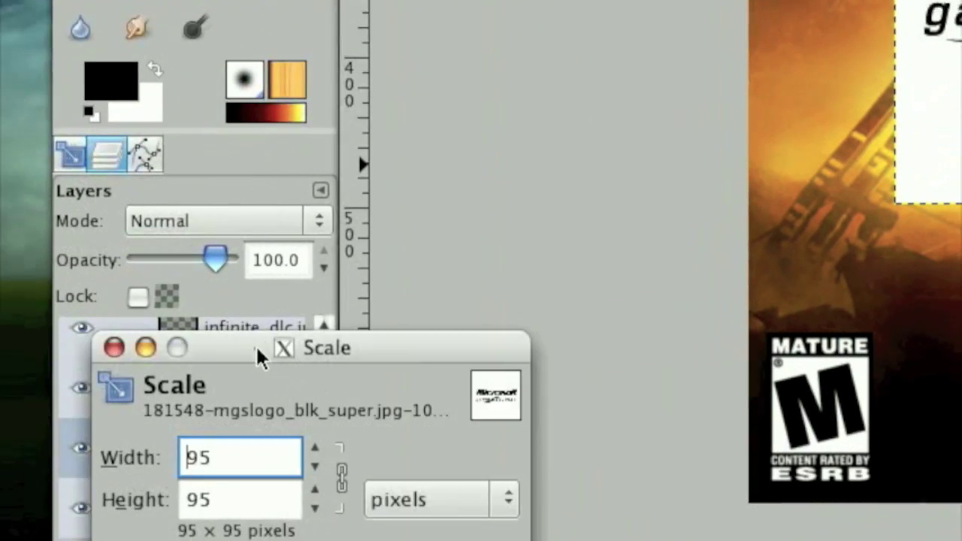
pyautogui.click(256, 348)
pyautogui.click(458, 490)
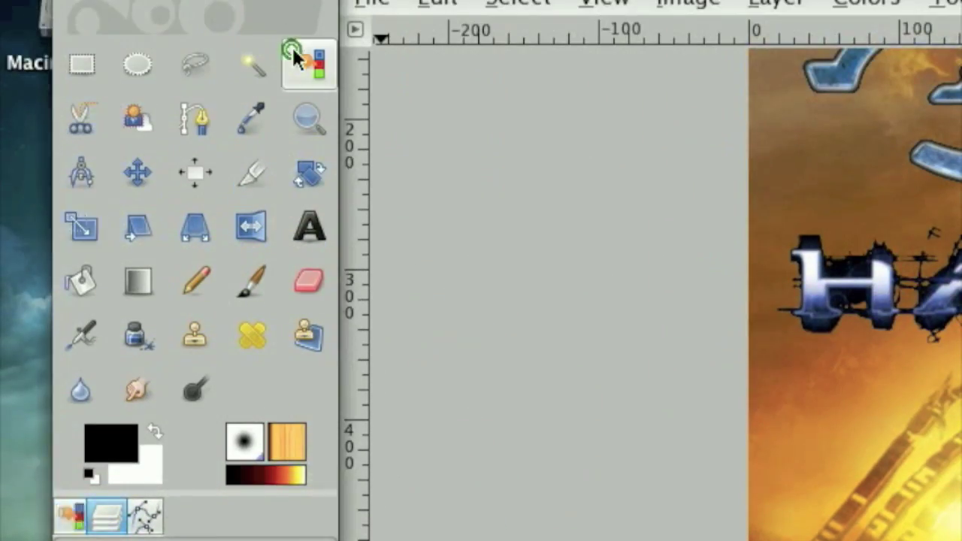
# Select the white background of the Microsoft Game Studios logo by color and clear it to transparency.
pyautogui.click(293, 54)
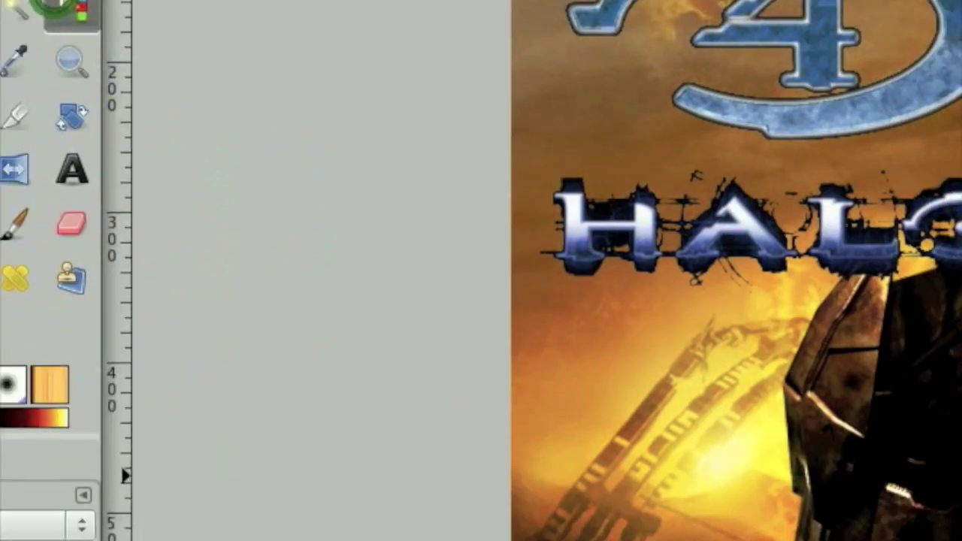
pyautogui.click(649, 336)
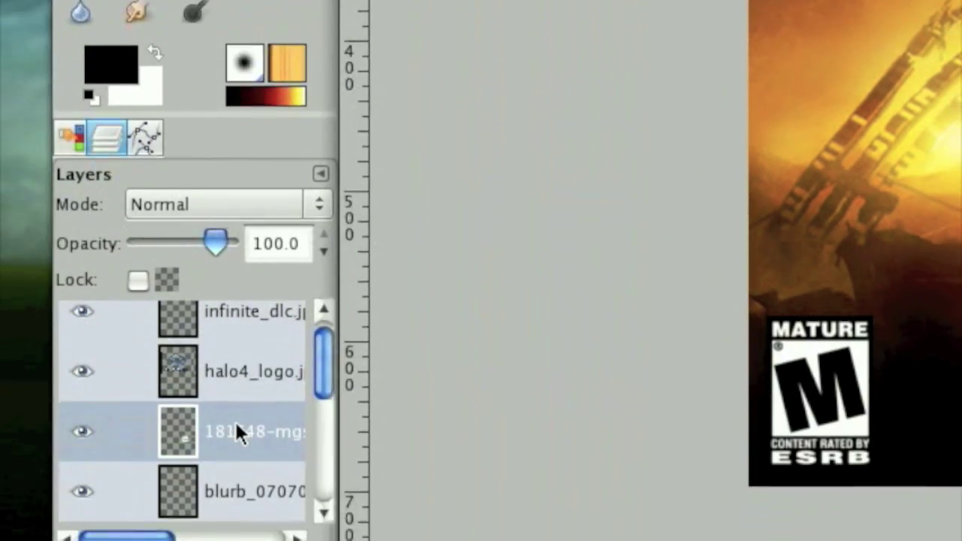
pyautogui.rightClick(236, 425)
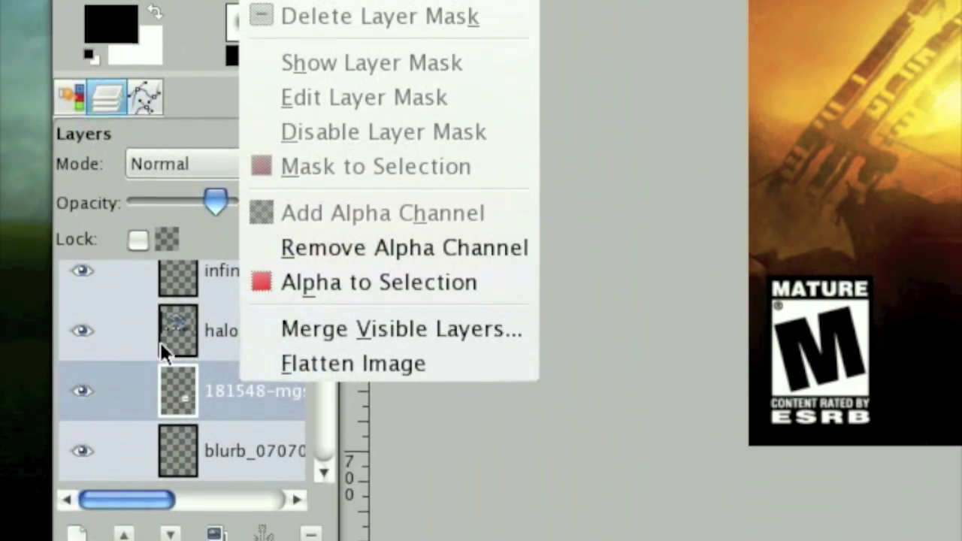
pyautogui.click(164, 334)
pyautogui.click(195, 382)
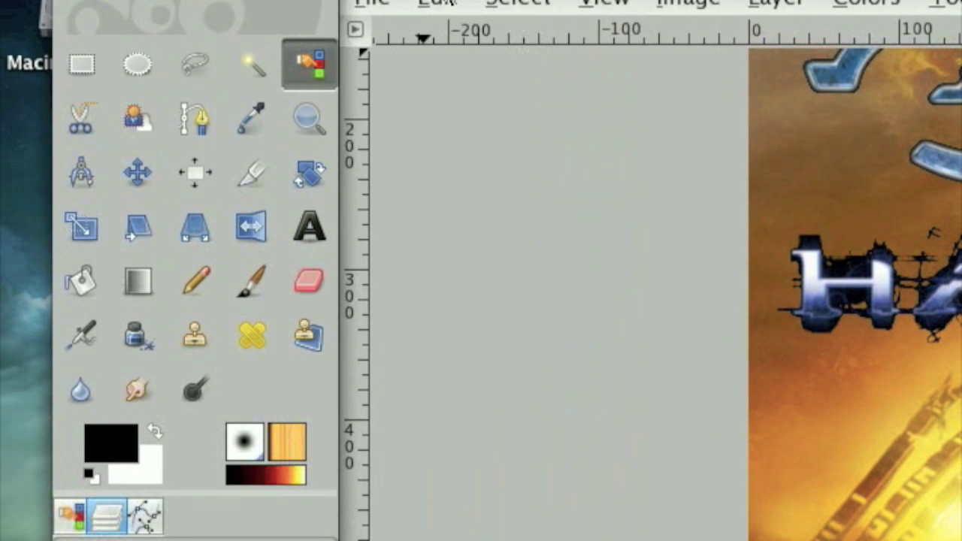
pyautogui.click(443, 2)
pyautogui.click(502, 186)
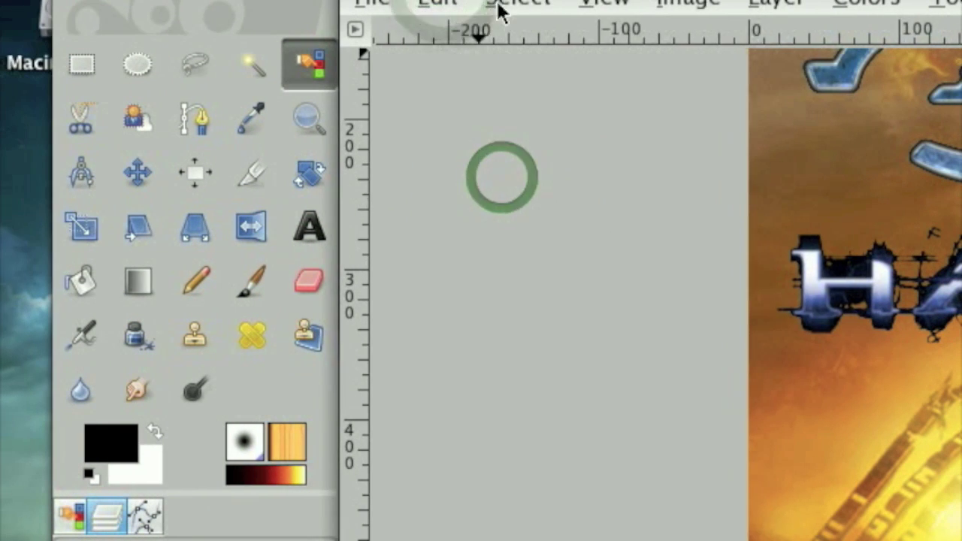
# Remove the selection and move the Microsoft Game Studios logo down near the cover's bottom-right corner.
pyautogui.click(500, 3)
pyautogui.click(501, 72)
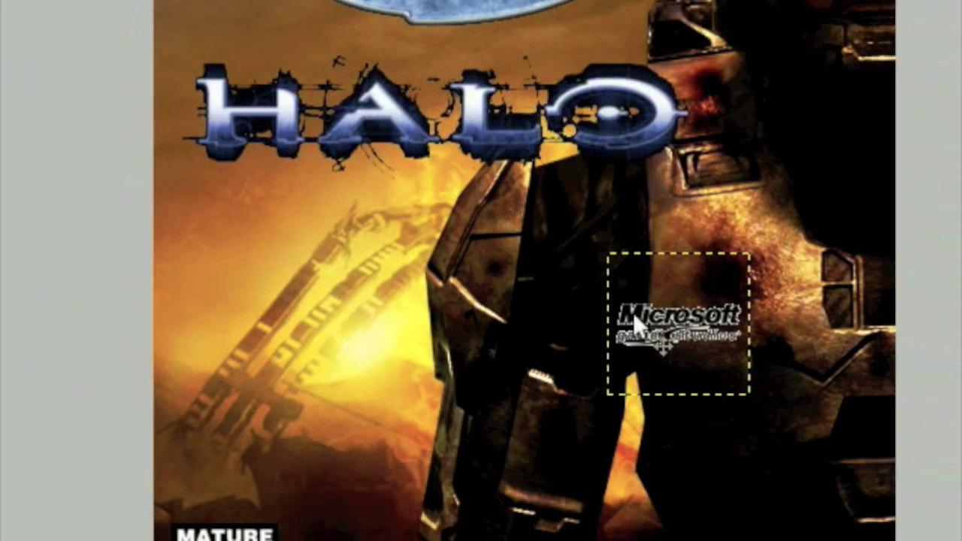
pyautogui.moveTo(632, 314); pyautogui.dragTo(583, 422)
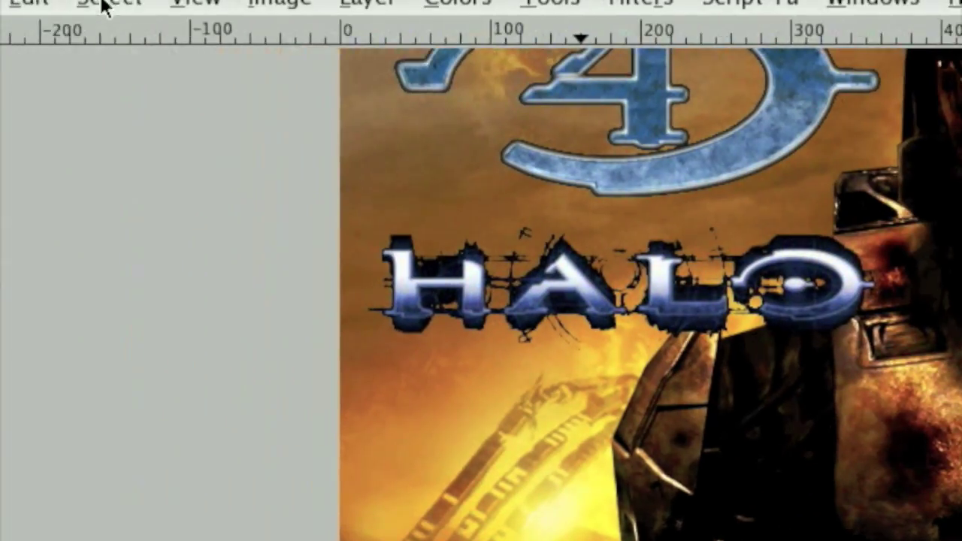
pyautogui.click(106, 8)
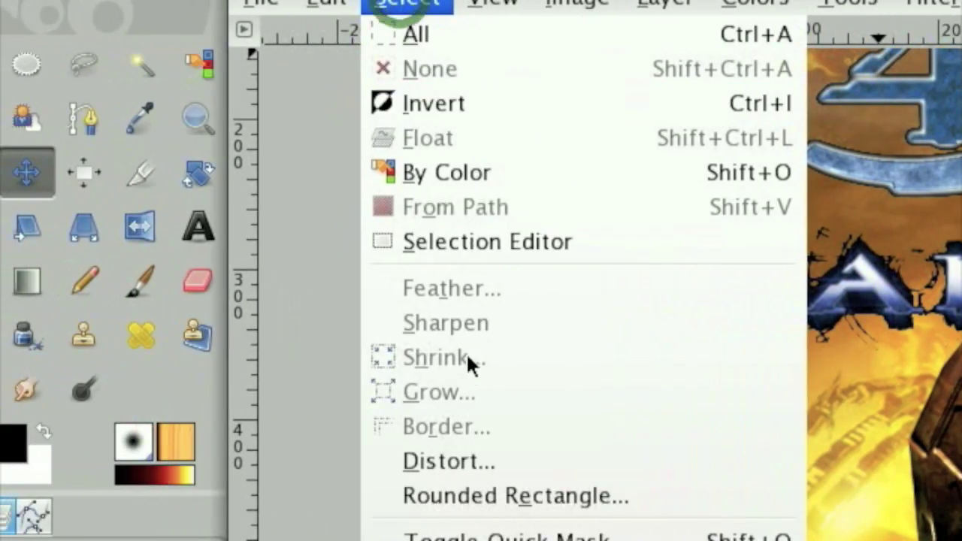
pyautogui.click(399, 98)
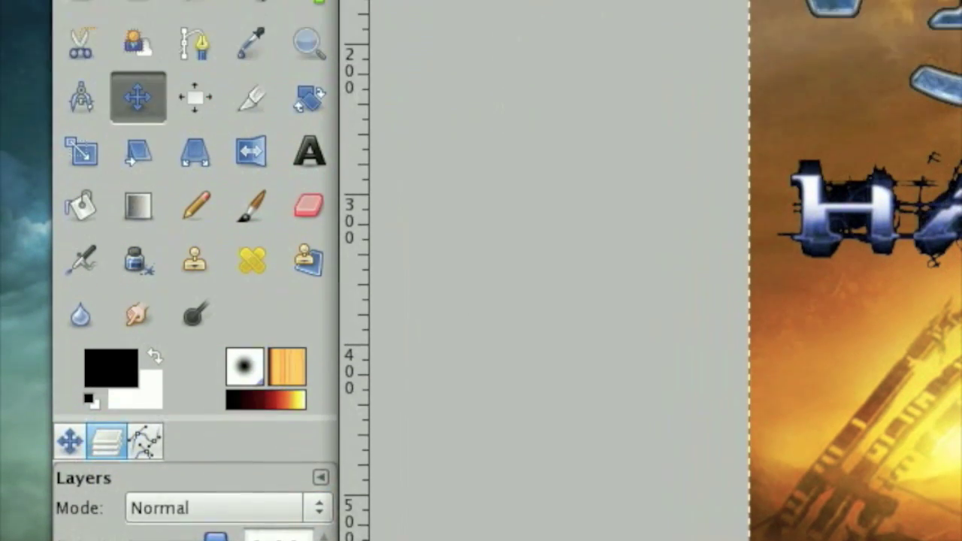
pyautogui.click(506, 4)
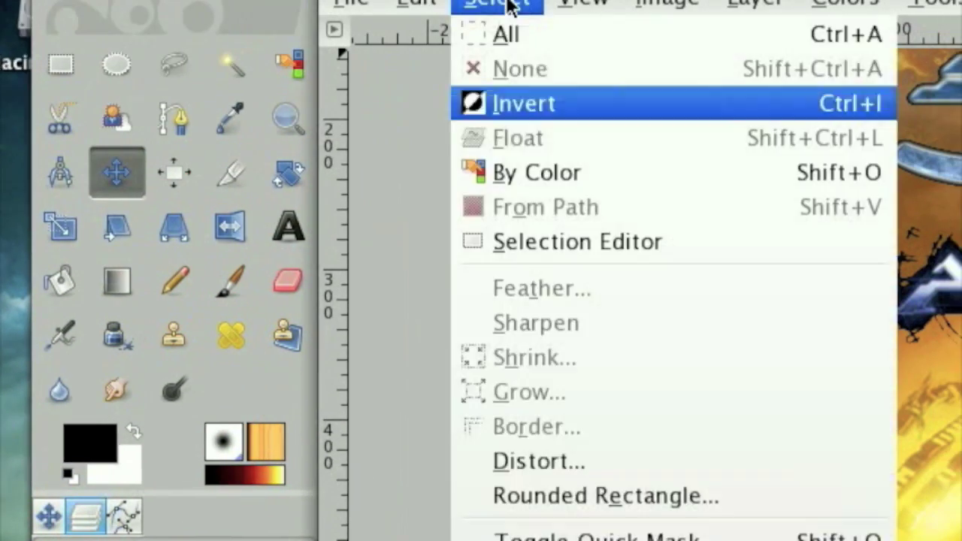
pyautogui.click(492, 4)
pyautogui.click(490, 4)
pyautogui.click(488, 76)
# Invert the colors of the Microsoft Game Studios logo layer and make the Background layer active.
pyautogui.click(733, 4)
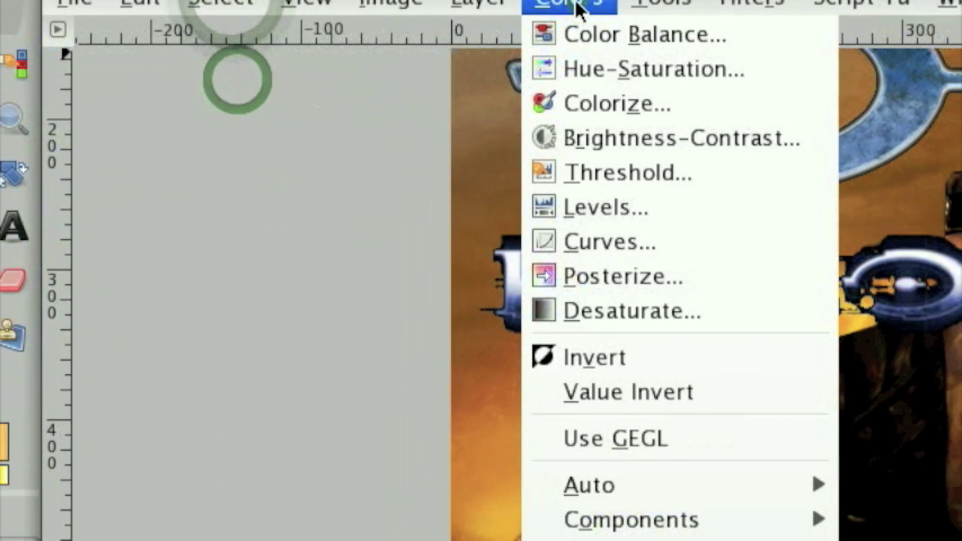
pyautogui.click(733, 4)
pyautogui.click(776, 372)
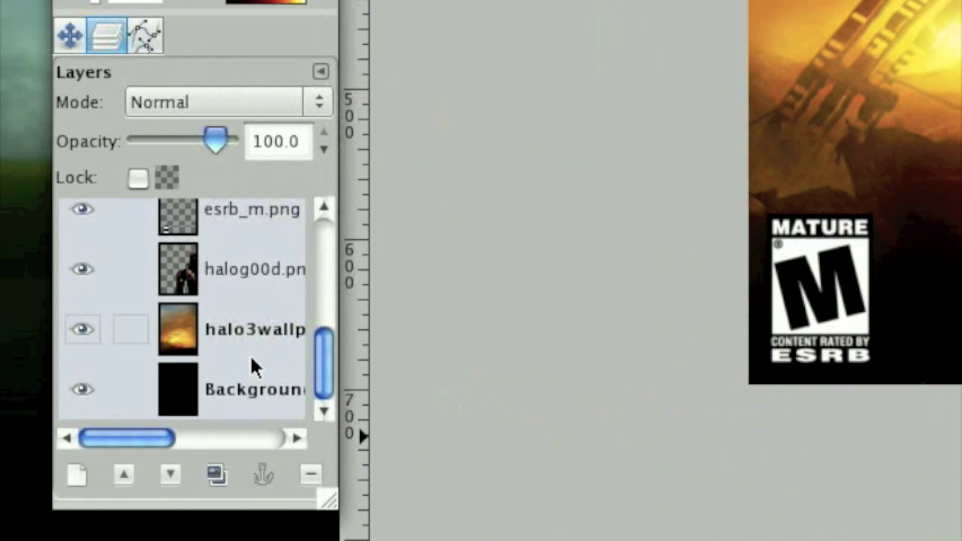
pyautogui.click(250, 359)
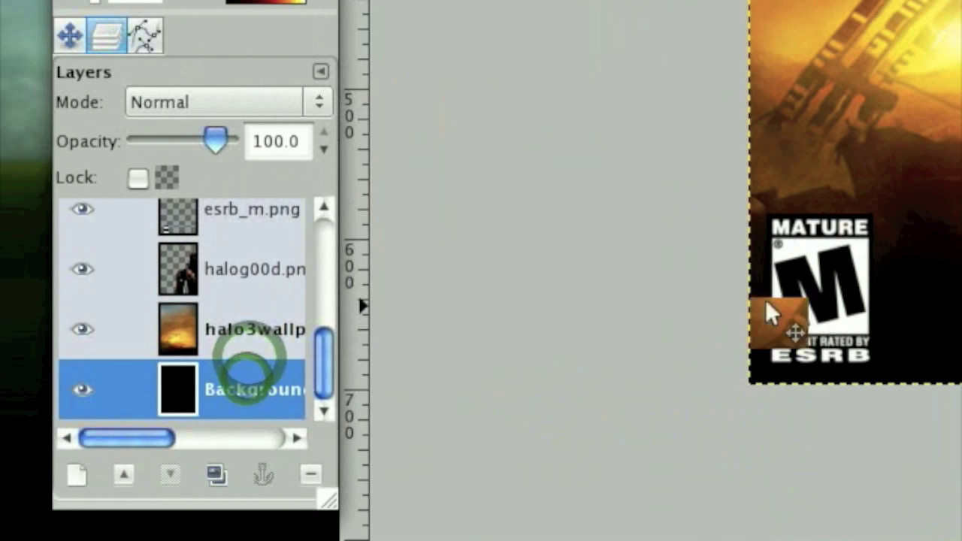
pyautogui.scroll(5, 769, 311)
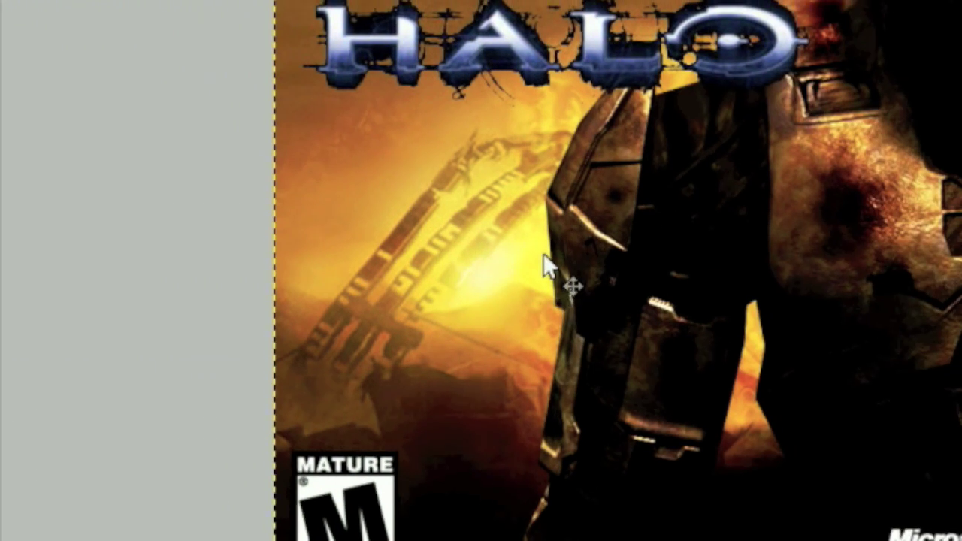